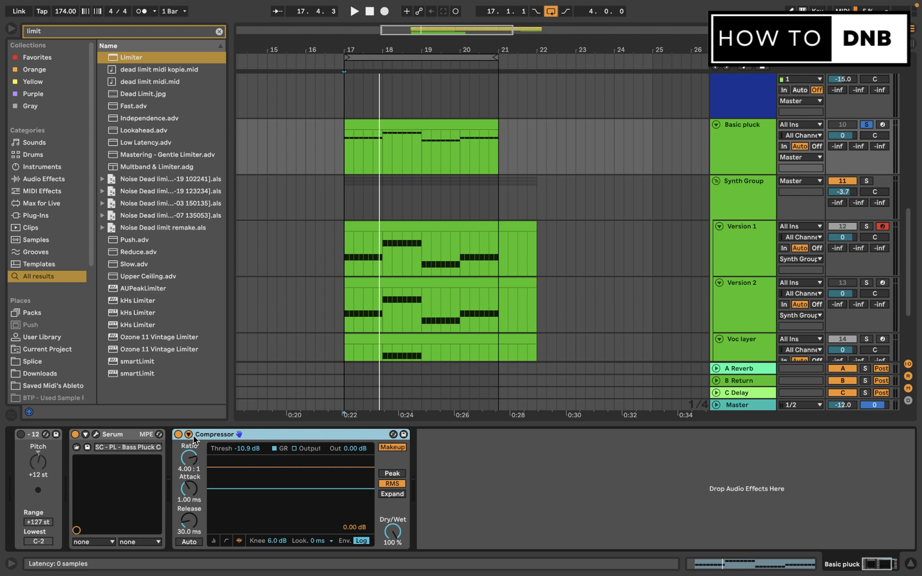
- Play the Basic pluck loop and compare its sound with the Compressor bypassed and active
key("space")
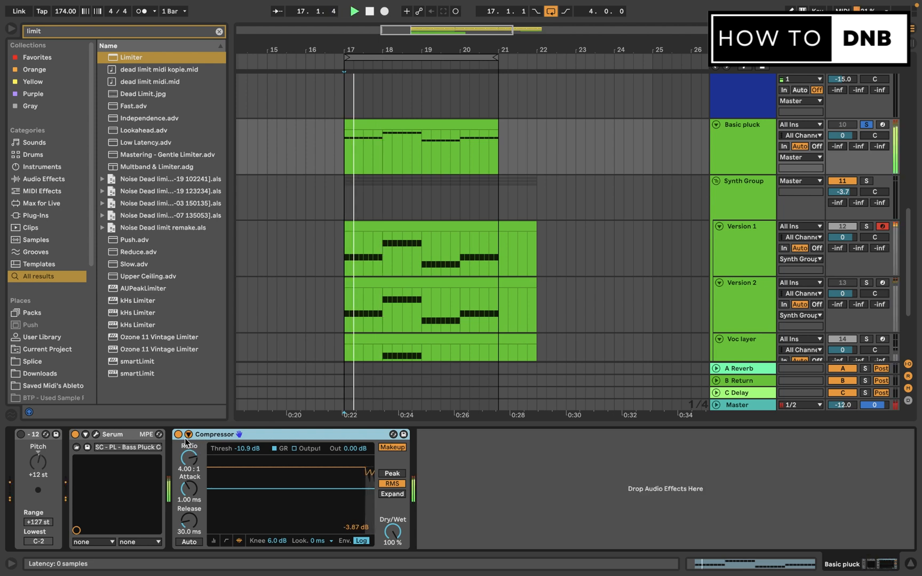
left_click(177, 435)
left_click(178, 435)
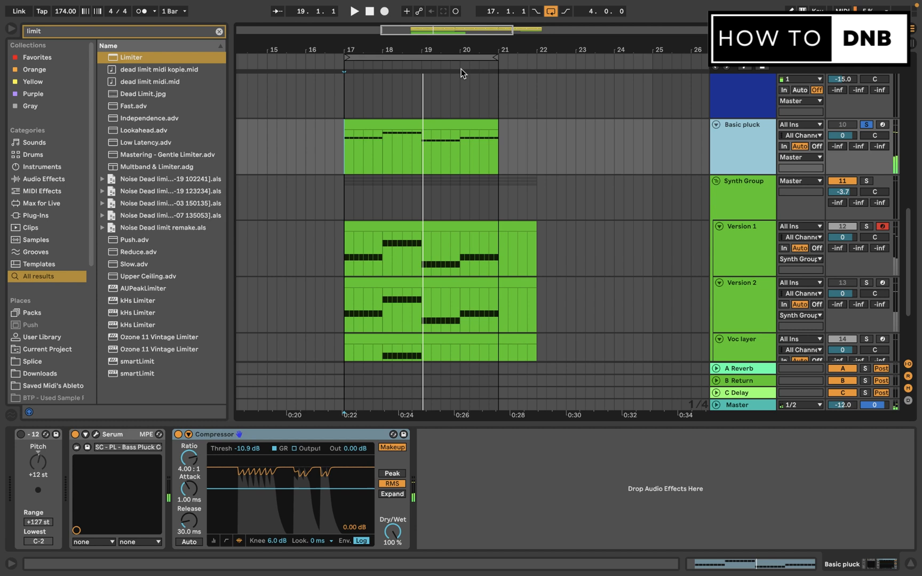
- Search for "vocoder", add the Vocoder after the Compressor on Basic pluck, and set its Carrier to External
left_click(185, 31)
double_click(184, 31)
type("vocoder")
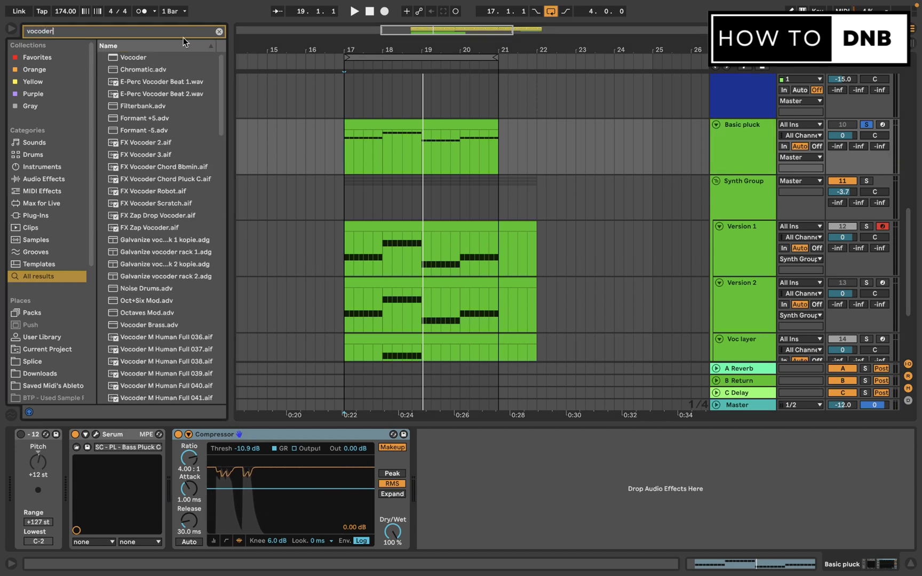
left_click_drag(179, 57, 465, 453)
left_click(459, 457)
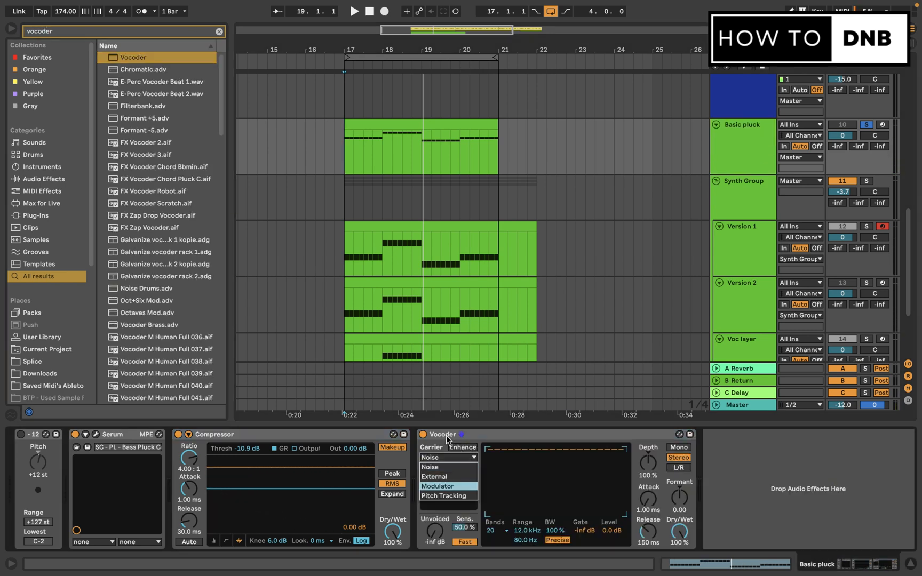
left_click(440, 475)
- Examine the MIDI clips and device chains of the Basic pluck and Voc layer tracks
left_click(475, 192)
scroll(646, 239, "down", 3)
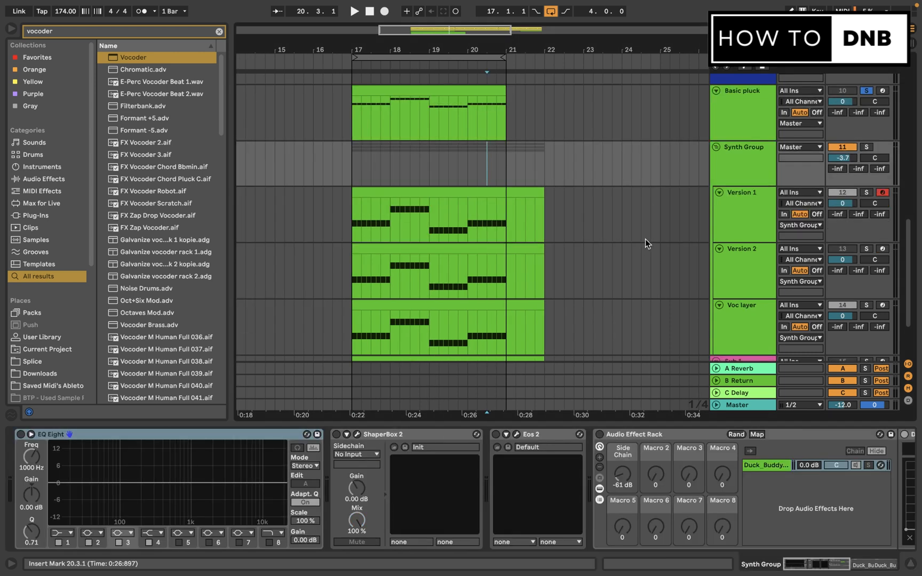
left_click(749, 296)
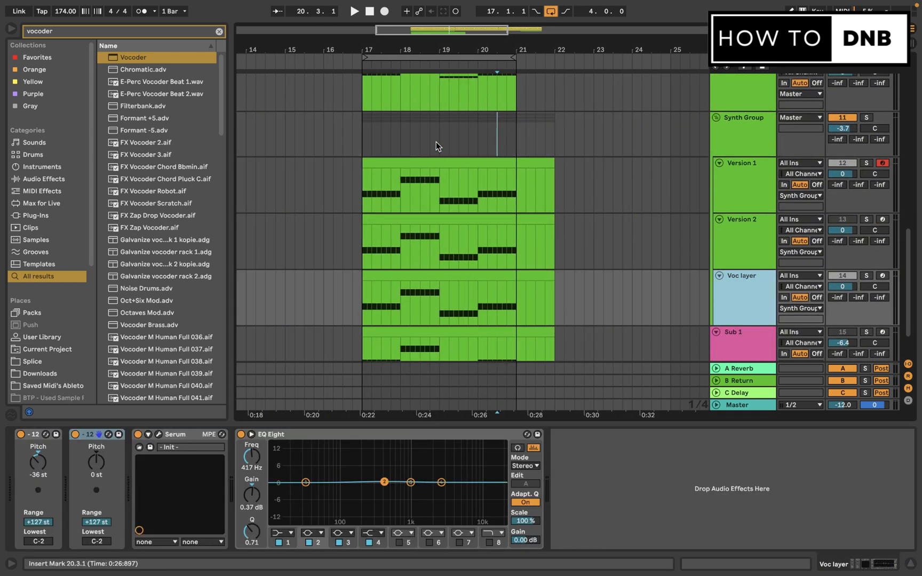
scroll(436, 141, "up", 3)
left_click(427, 121)
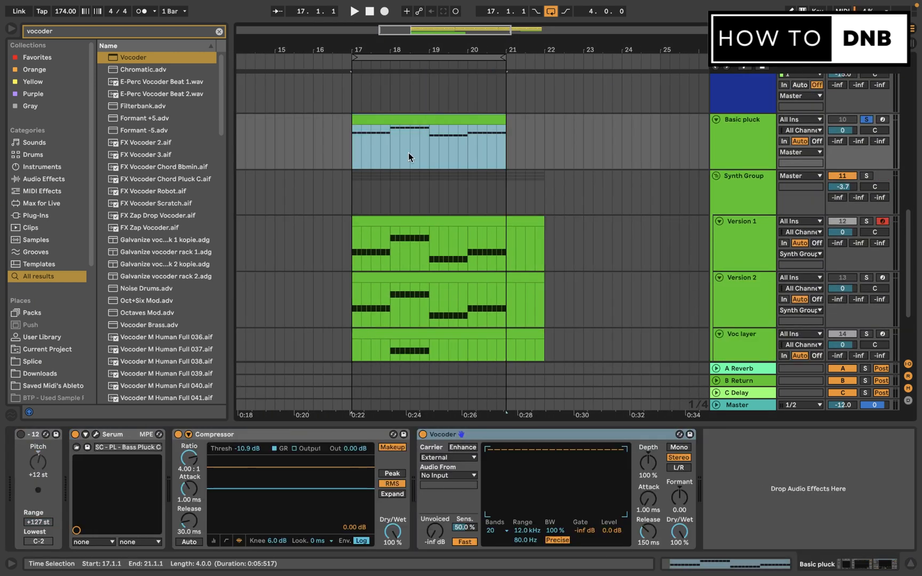
scroll(408, 152, "down", 2)
left_click(741, 307)
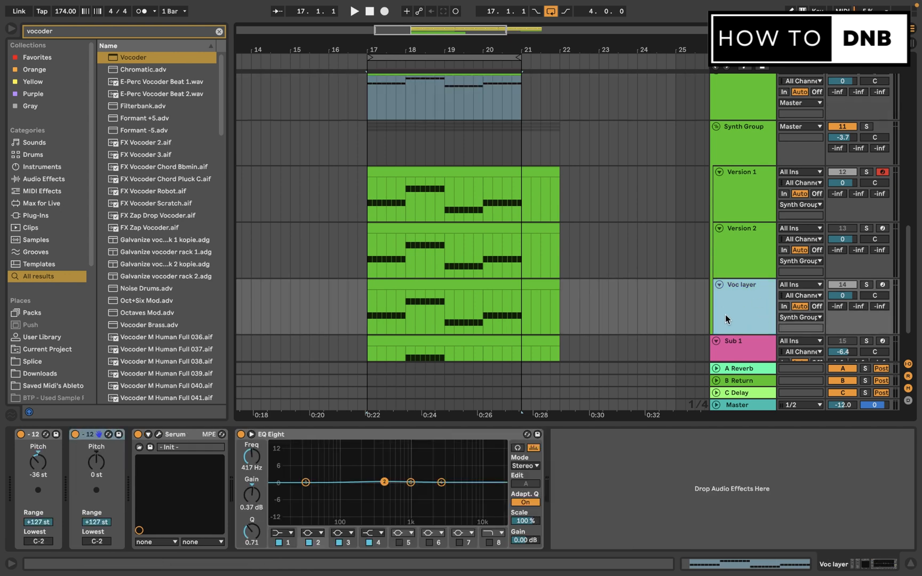
left_click(718, 284)
left_click(719, 284)
left_click(502, 289)
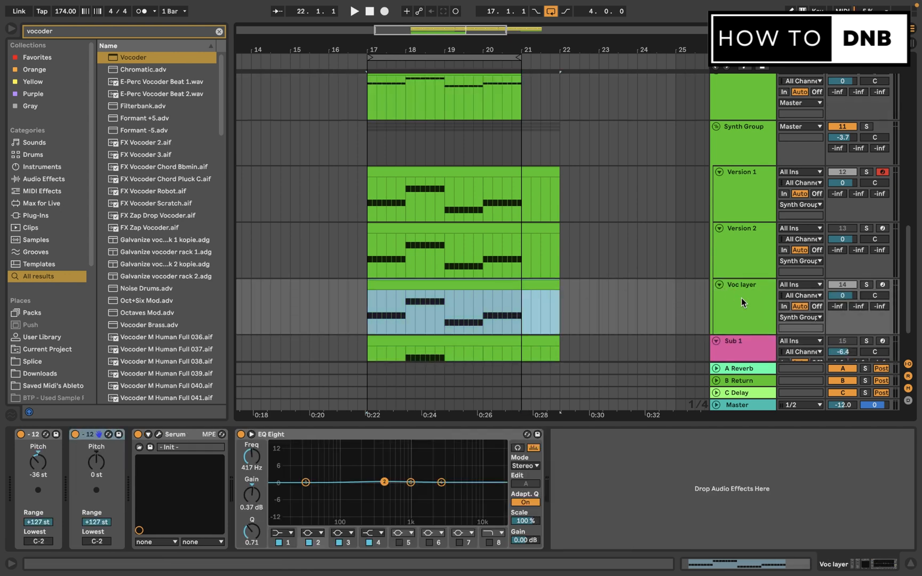
left_click(732, 310)
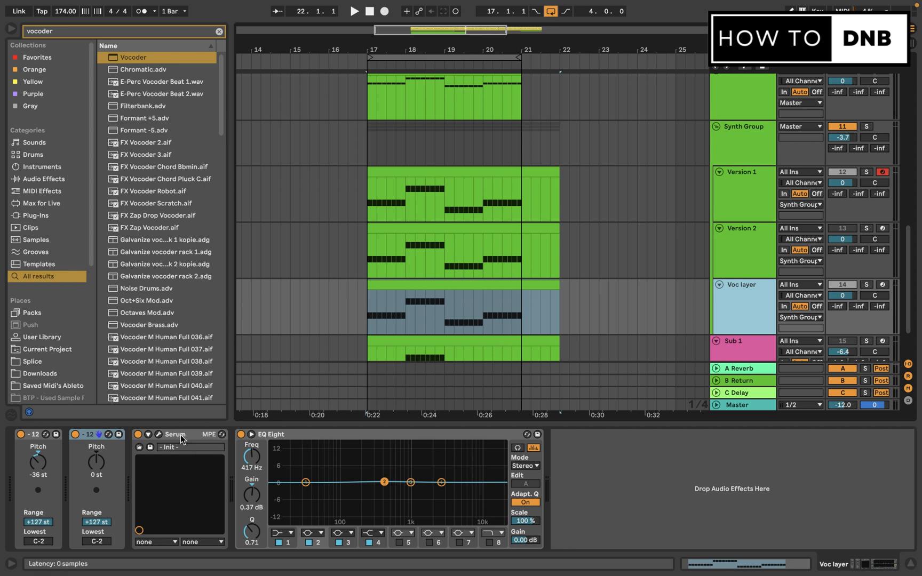
- Inspect the Voc layer's Serum patch and listen to the track soloed
left_click(163, 435)
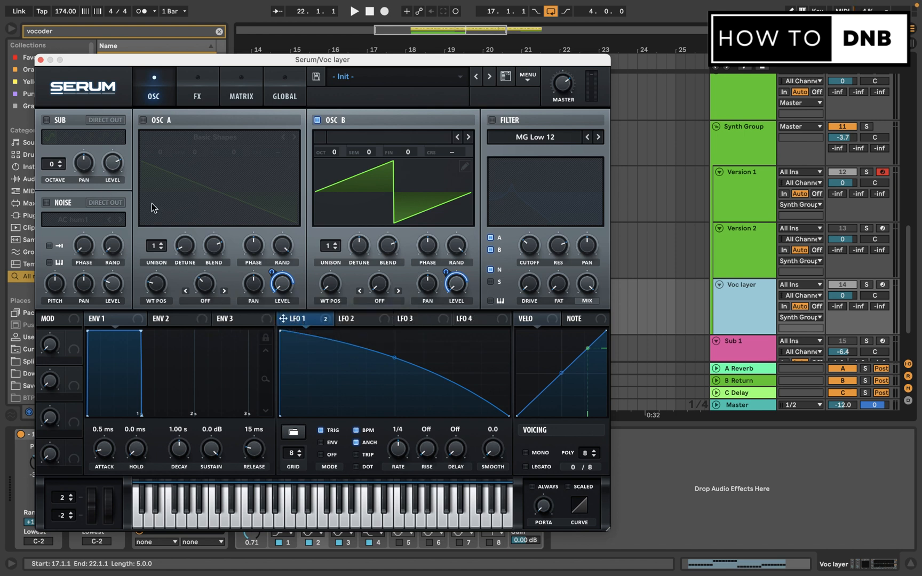
key("space")
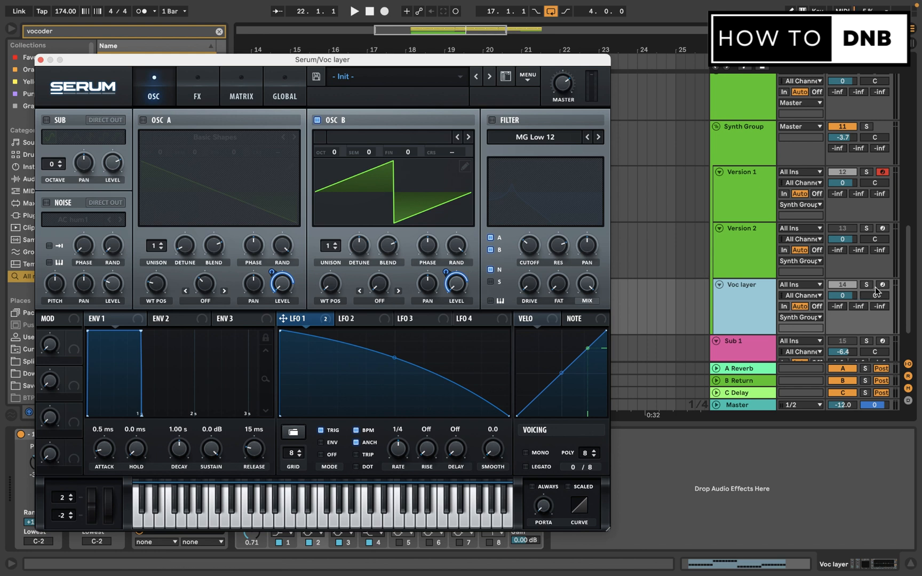
left_click(866, 285)
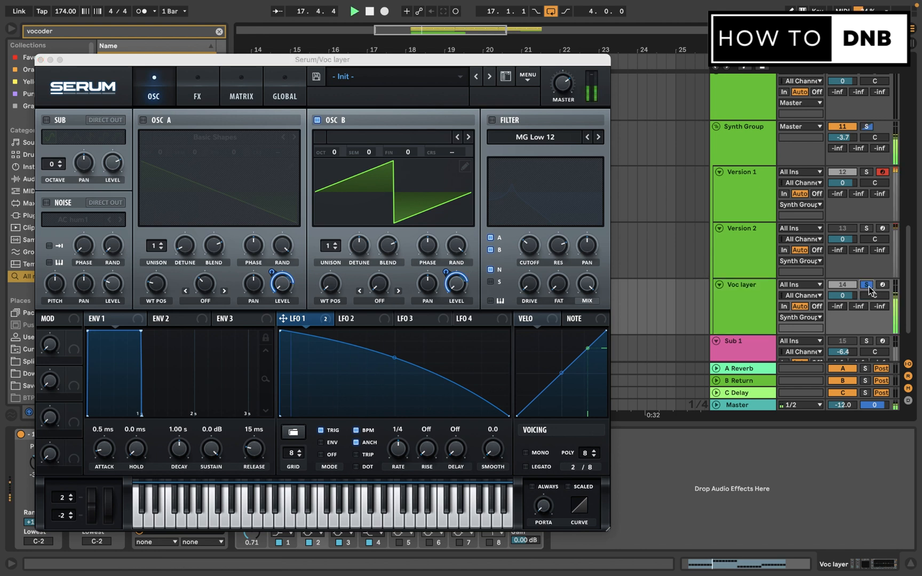
key("space")
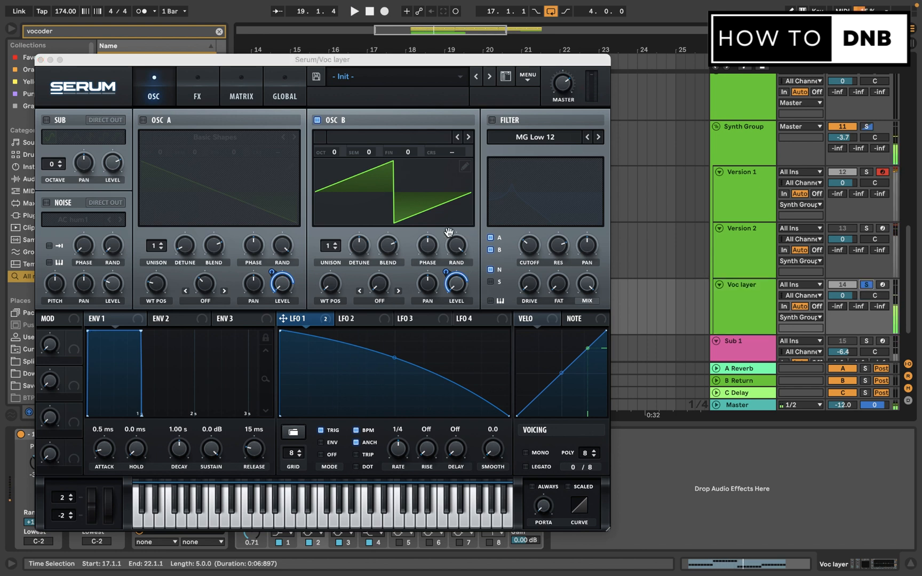
key("space")
mouse_move(336, 155)
left_mouse_down()
mouse_move(341, 131)
mouse_move(336, 156)
left_mouse_up()
key("space")
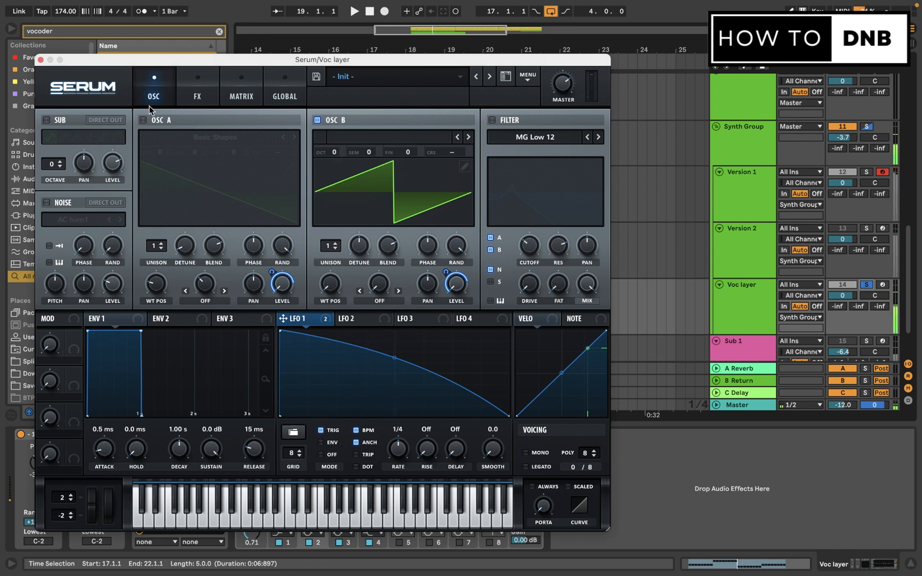
left_click(39, 60)
- Set the carrier source of the Vocoder on Basic pluck to the Voc layer track
scroll(507, 235, "up", 5)
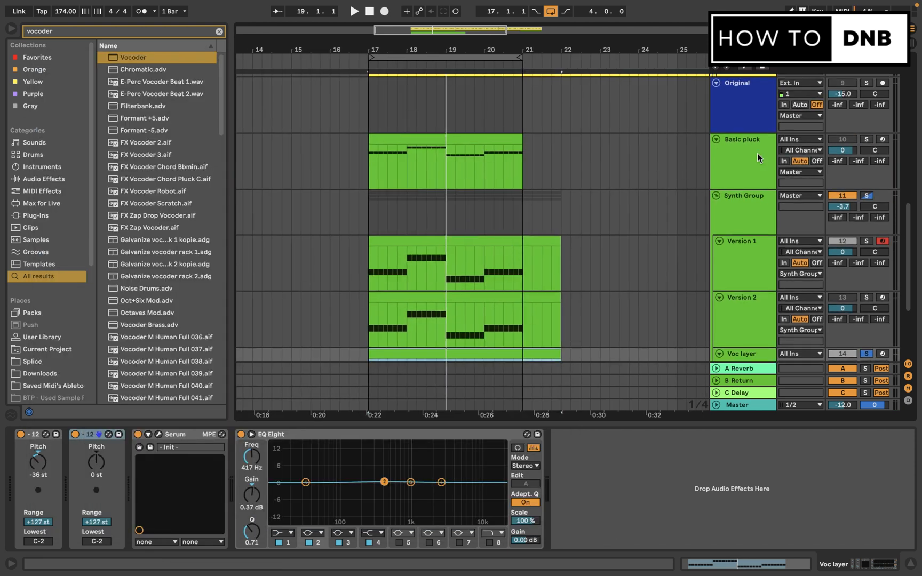
left_click(734, 180)
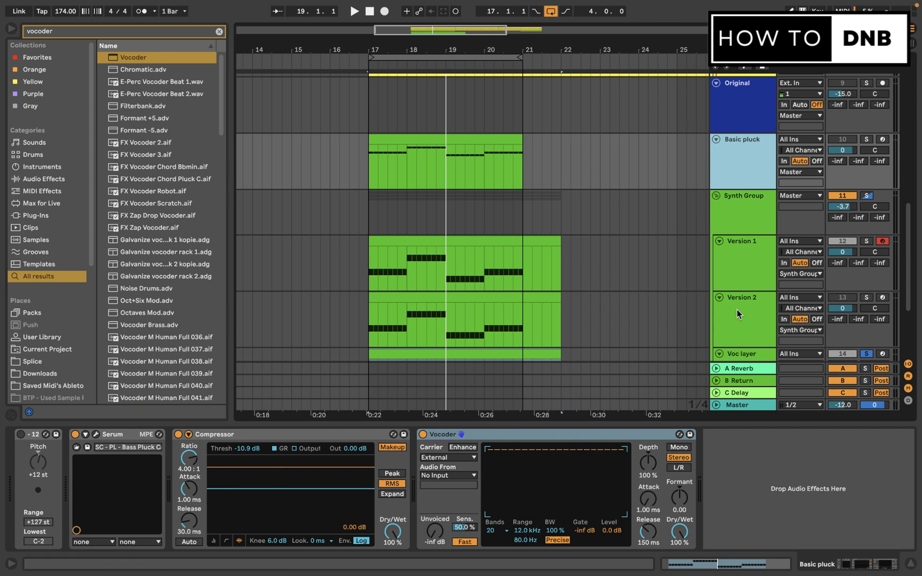
scroll(737, 310, "down", 4)
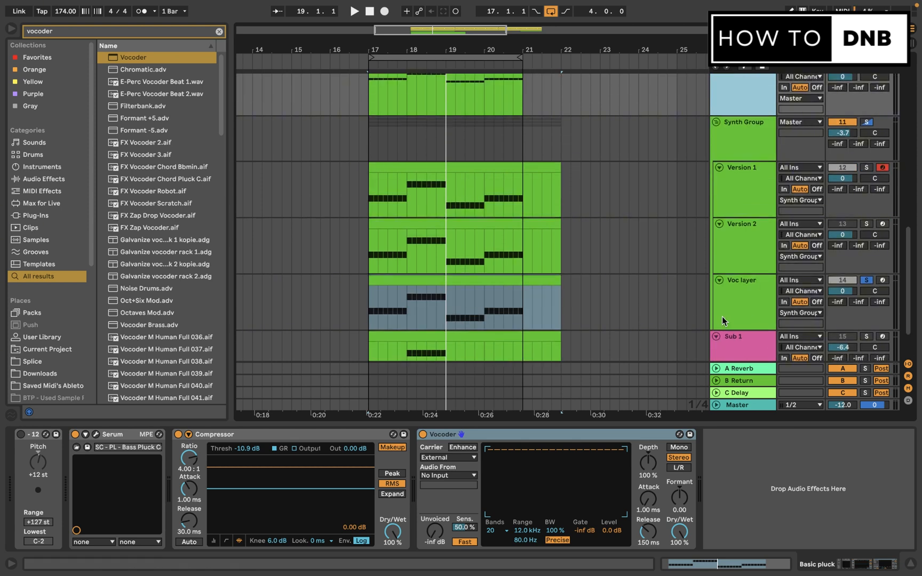
left_click(749, 305)
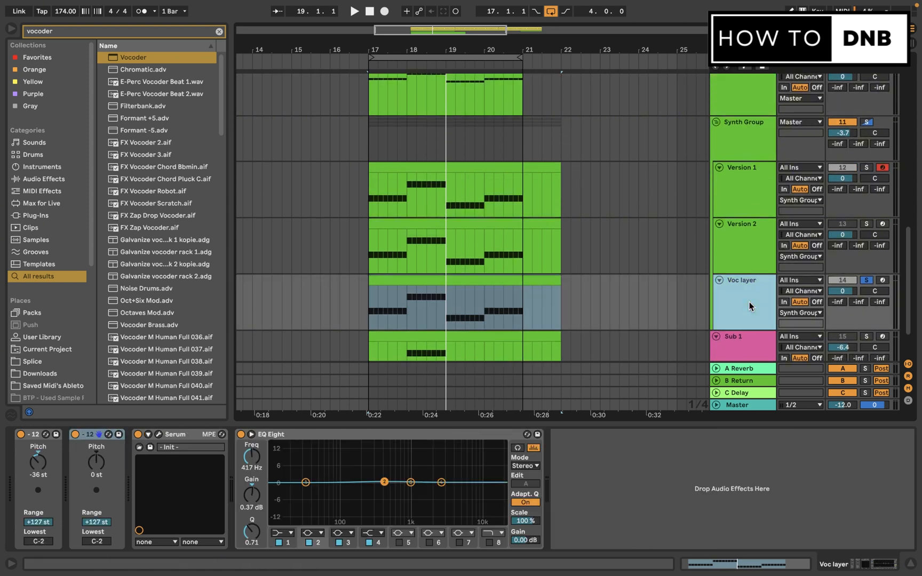
scroll(749, 306, "up", 5)
left_click(760, 186)
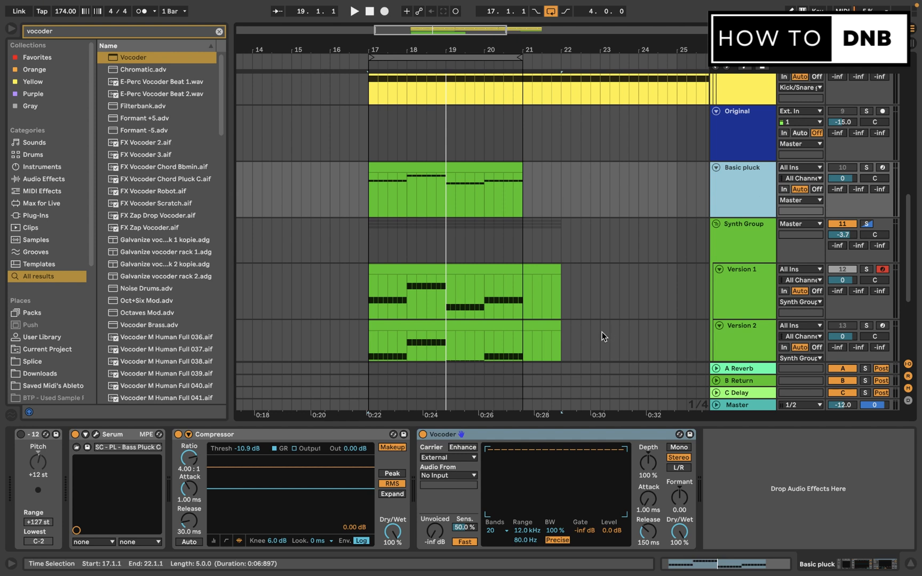
left_click(456, 457)
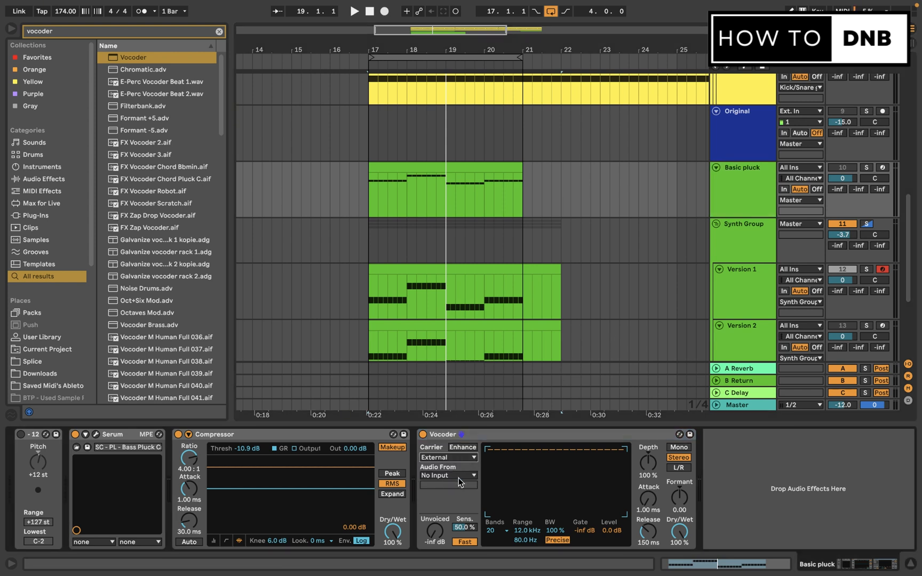
left_click(458, 477)
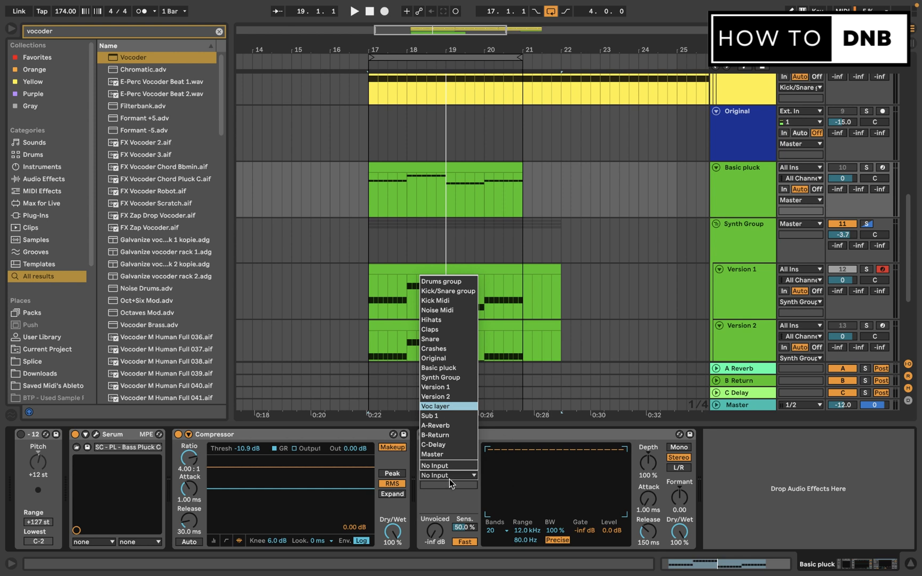
left_click(447, 405)
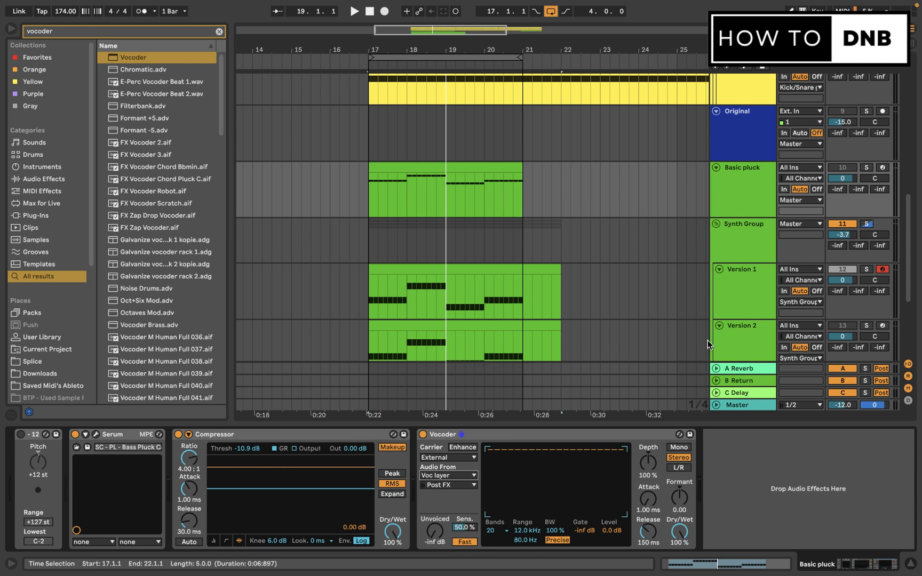
- Solo the Basic pluck track, check the Voc layer clip, and play the loop
left_click(867, 168)
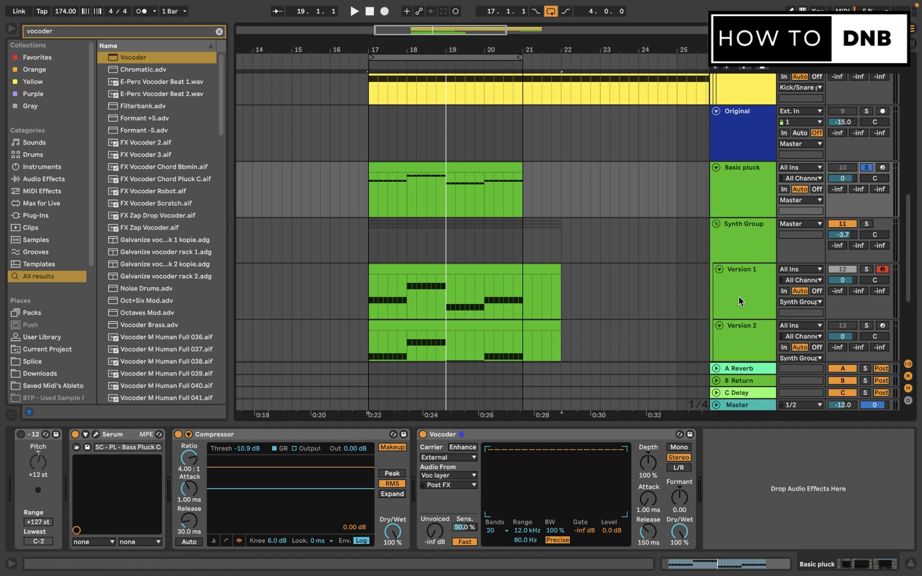
scroll(739, 296, "down", 5)
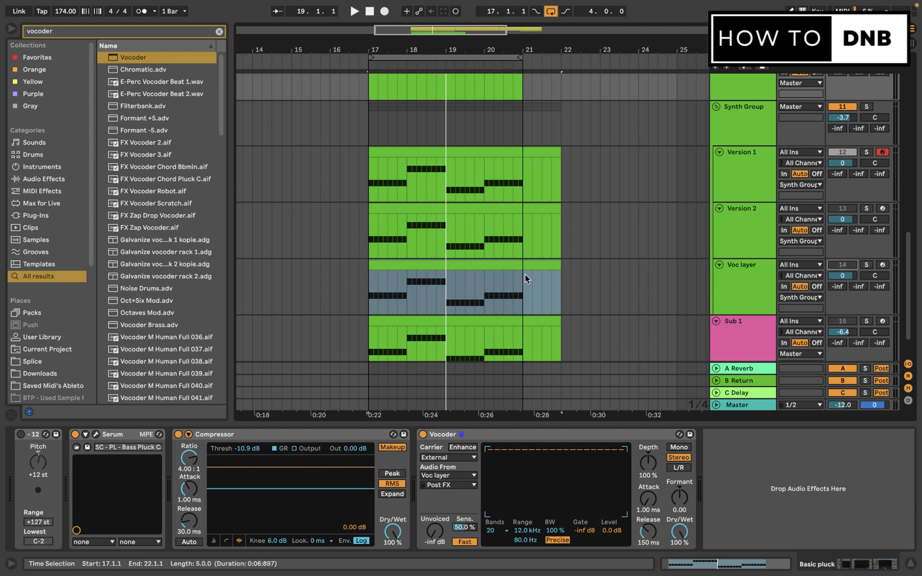
left_click(509, 267)
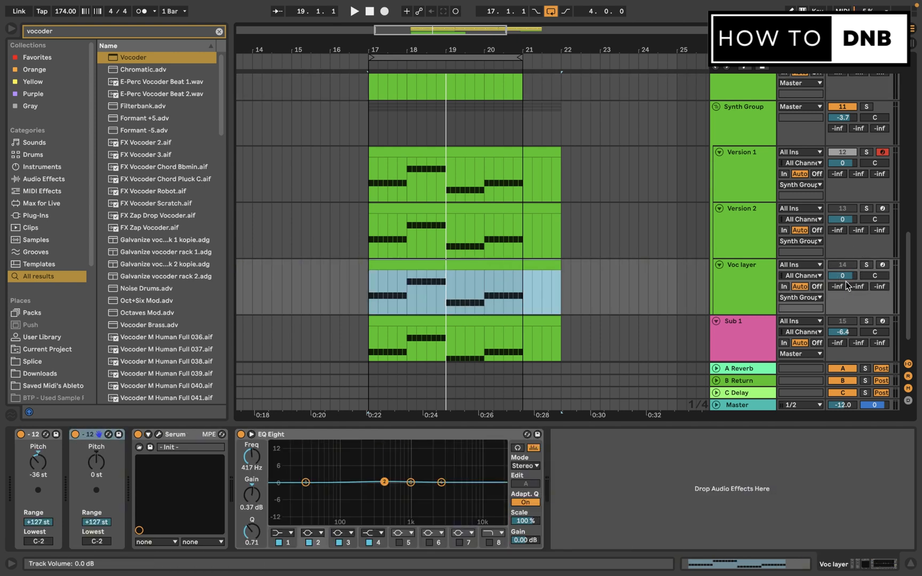
scroll(843, 272, "up", 5)
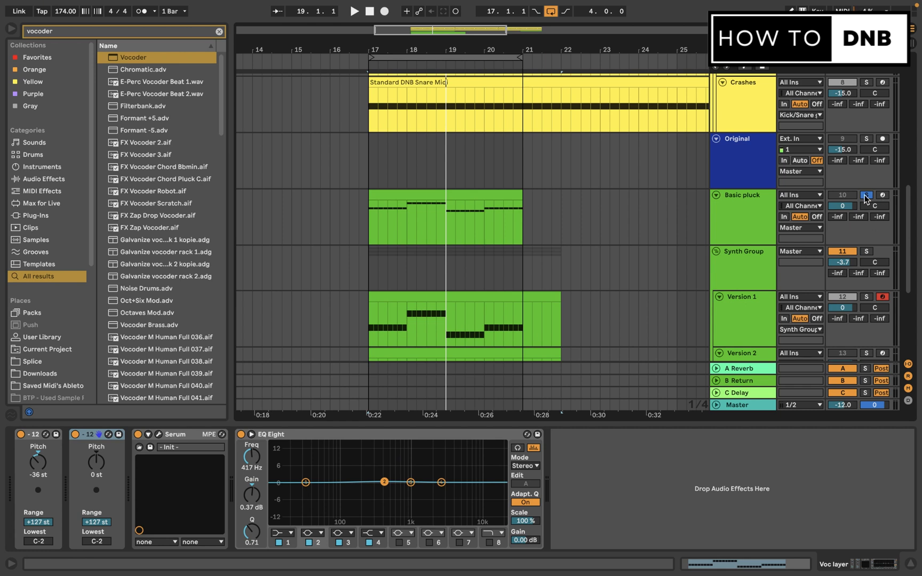
key("space")
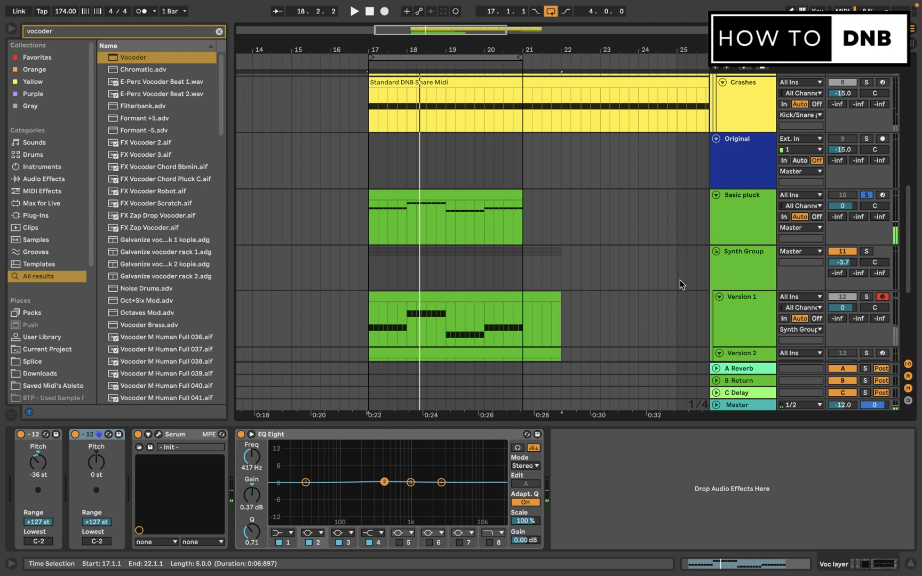
- Compare the Basic pluck loop with its Vocoder bypassed and active during playback
left_click(743, 219)
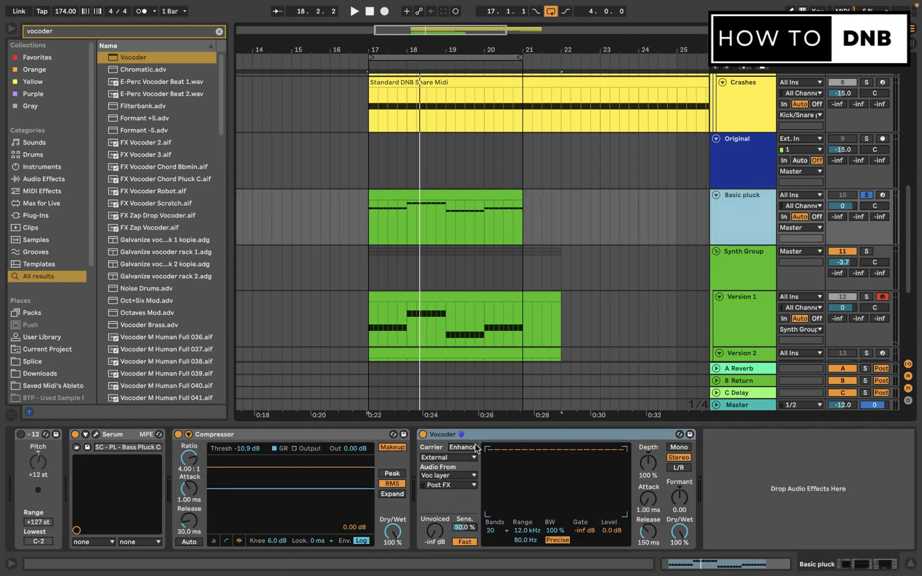
key("space")
left_click(423, 435)
left_click(422, 435)
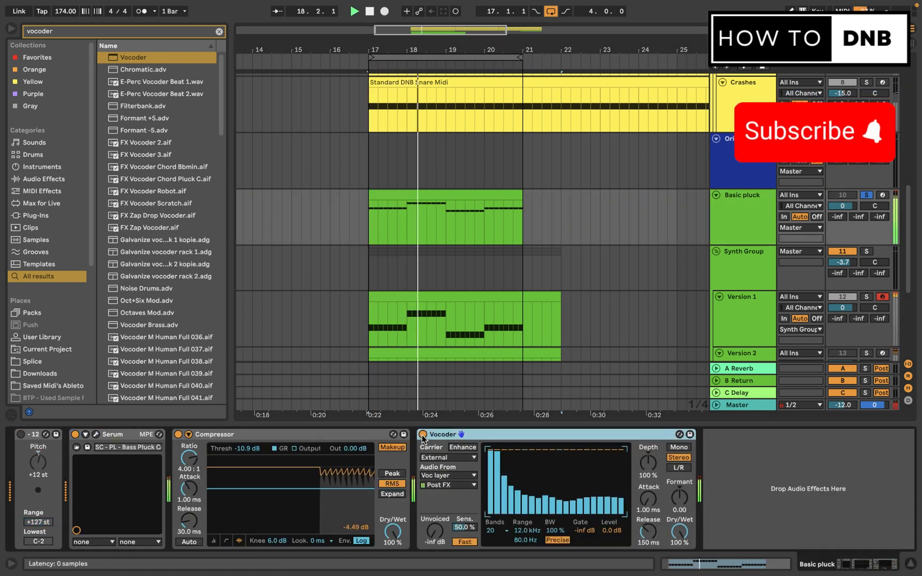
key("space")
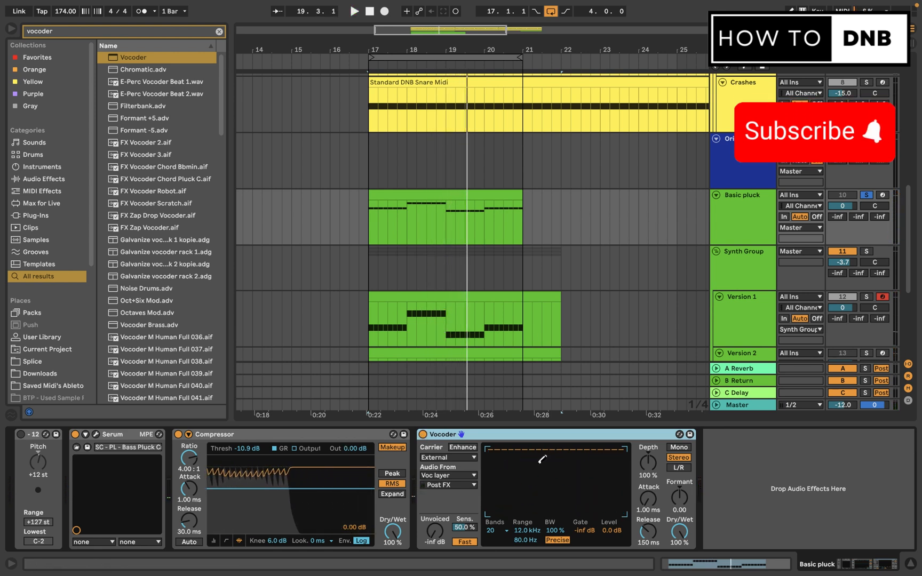
- Audition the Vocoder at reduced Depth amounts, including 58% and 39%, and restore its Depth to 100%
left_click_drag(648, 462, 648, 427)
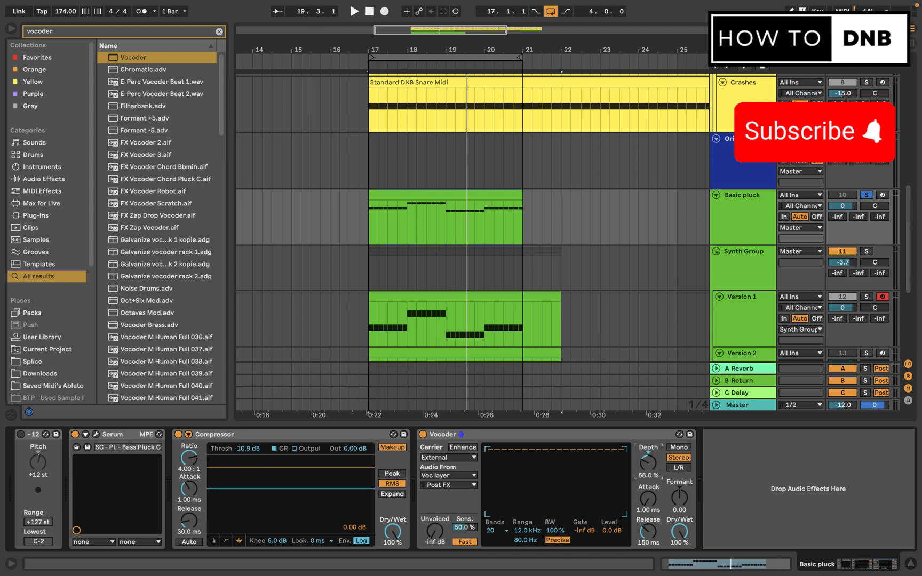
left_click_drag(647, 427, 647, 436)
left_click_drag(648, 480, 648, 456)
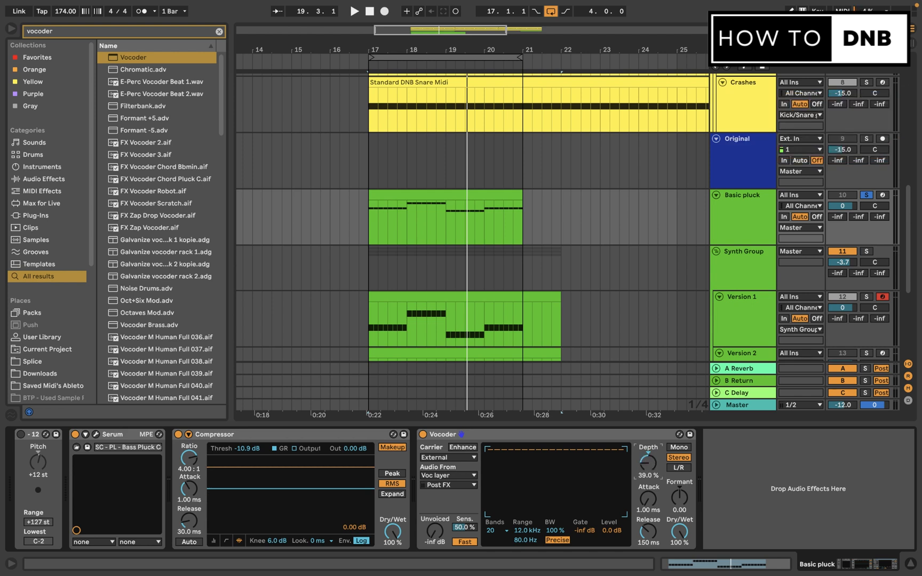
left_click_drag(648, 462, 648, 412)
key("space")
key("space")
double_click(648, 463)
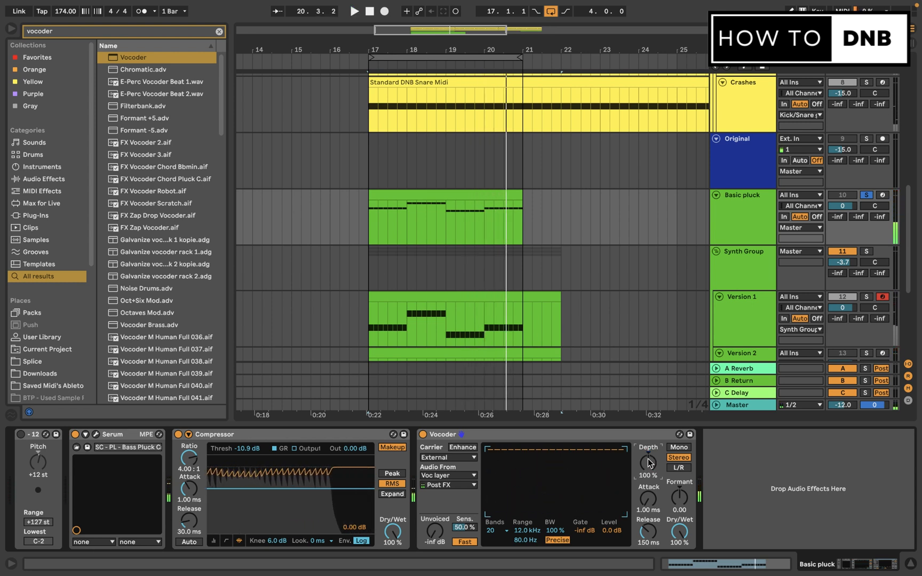
left_click_drag(648, 463, 648, 436)
key("space")
double_click(648, 463)
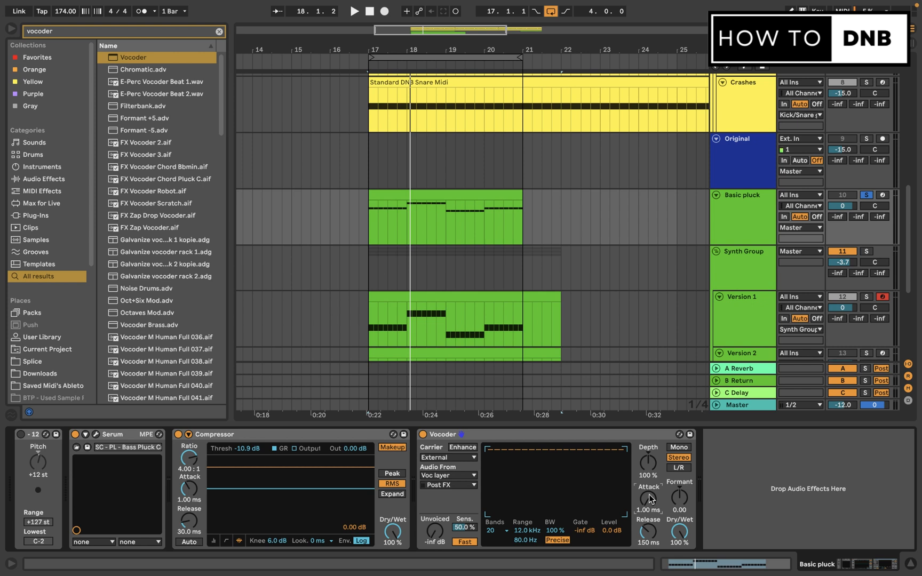
- Audition the Vocoder at longer Attack times, including 31.6 ms, during playback and restore its Attack to 1.00 ms
key("space")
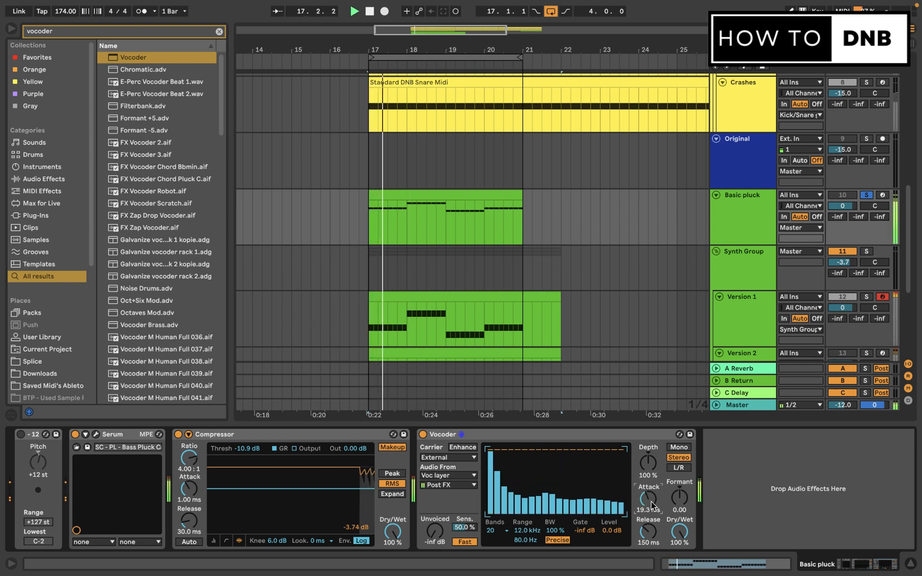
mouse_move(651, 505)
left_mouse_down()
mouse_move(651, 470)
mouse_move(652, 505)
left_mouse_up()
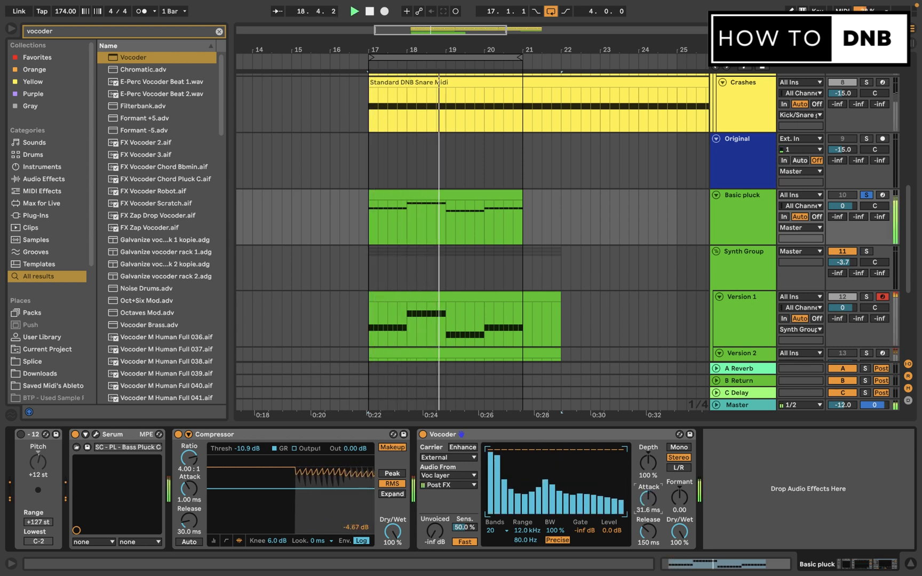
key("space")
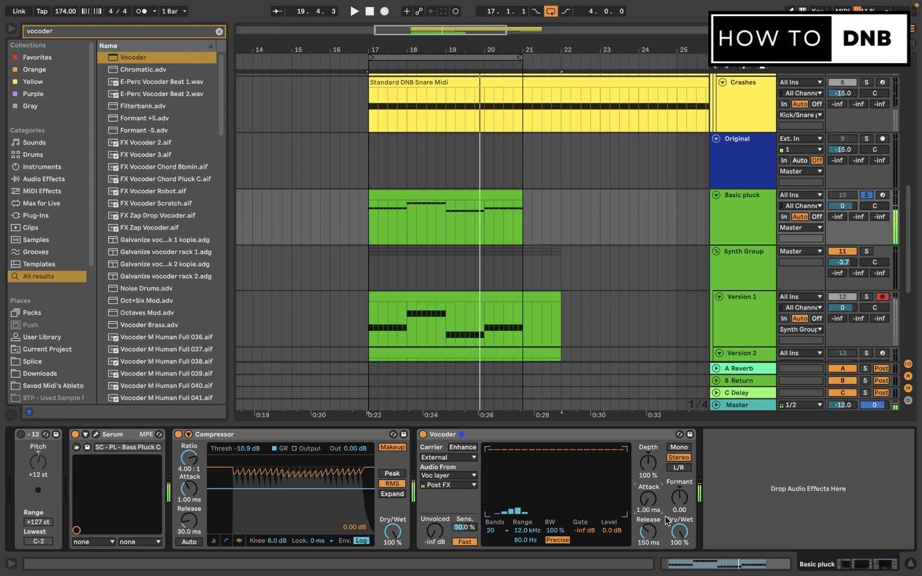
- Set the Vocoder's Release to 119 ms and its Formant to -13.6 while auditioning the Basic pluck loop
key("space")
mouse_move(651, 540)
left_mouse_down()
mouse_move(650, 522)
mouse_move(651, 540)
left_mouse_up()
key("space")
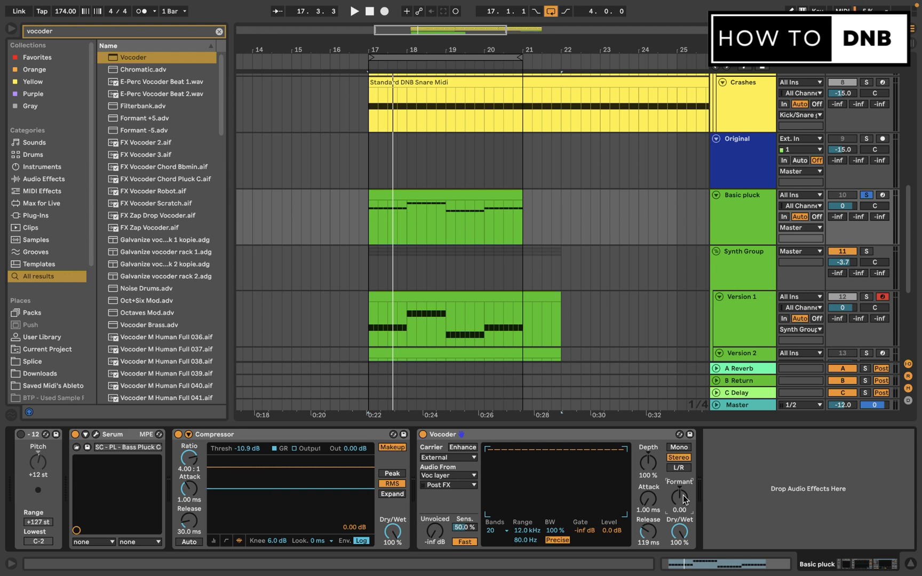
key("space")
mouse_move(683, 499)
left_mouse_down()
mouse_move(683, 474)
mouse_move(681, 501)
left_mouse_up()
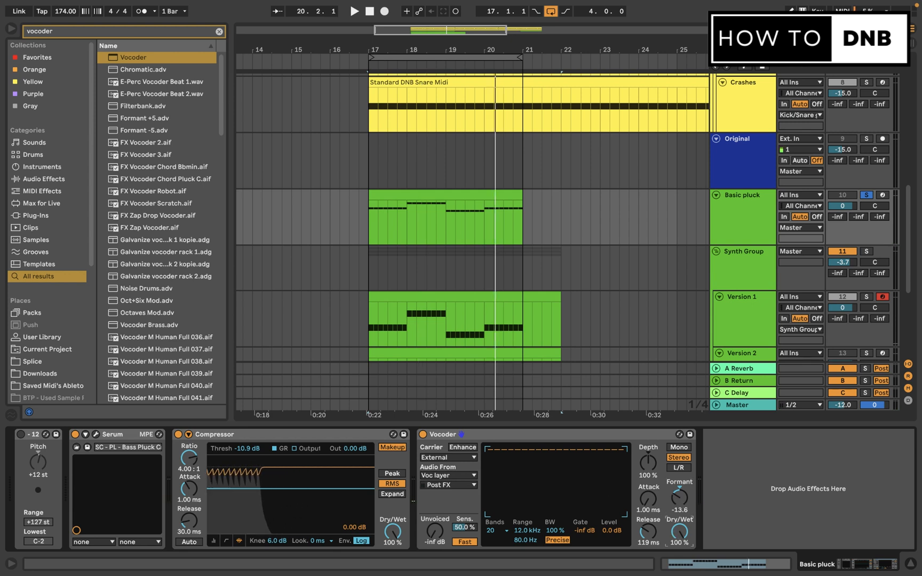
- Audition the Vocoder at reduced Dry/Wet amounts, including 77.5% and 86.5%, and restore its Dry/Wet to 100%
left_click_drag(679, 531, 679, 557)
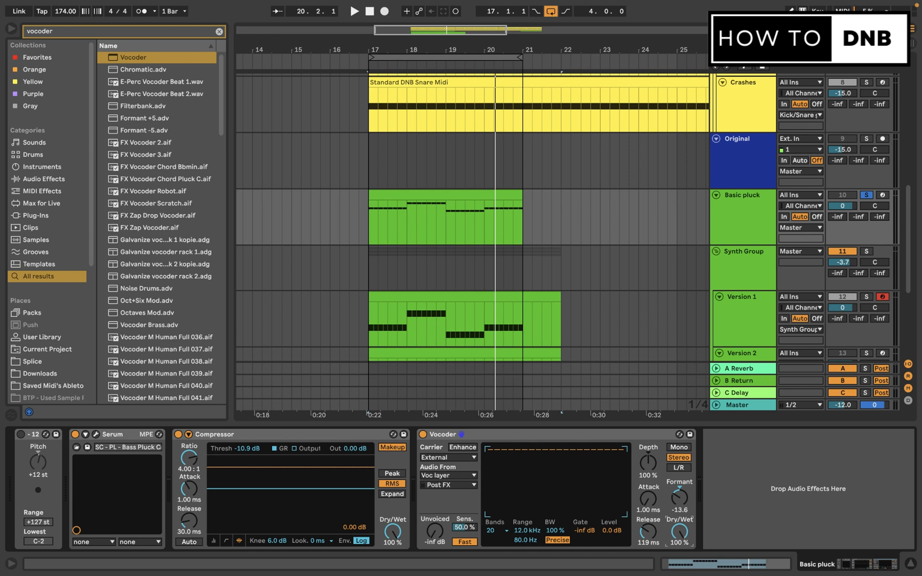
key("space")
left_click_drag(679, 533, 680, 547)
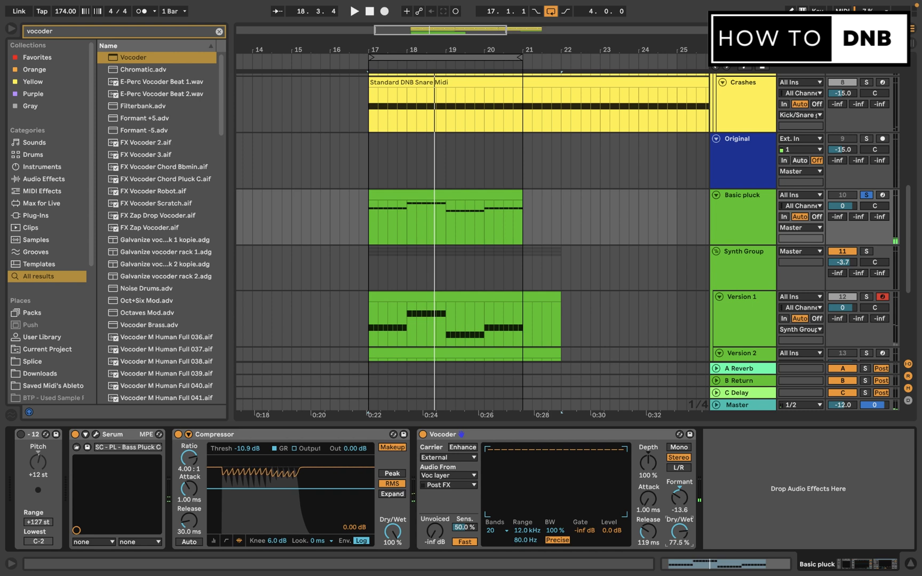
left_click_drag(679, 531, 680, 525)
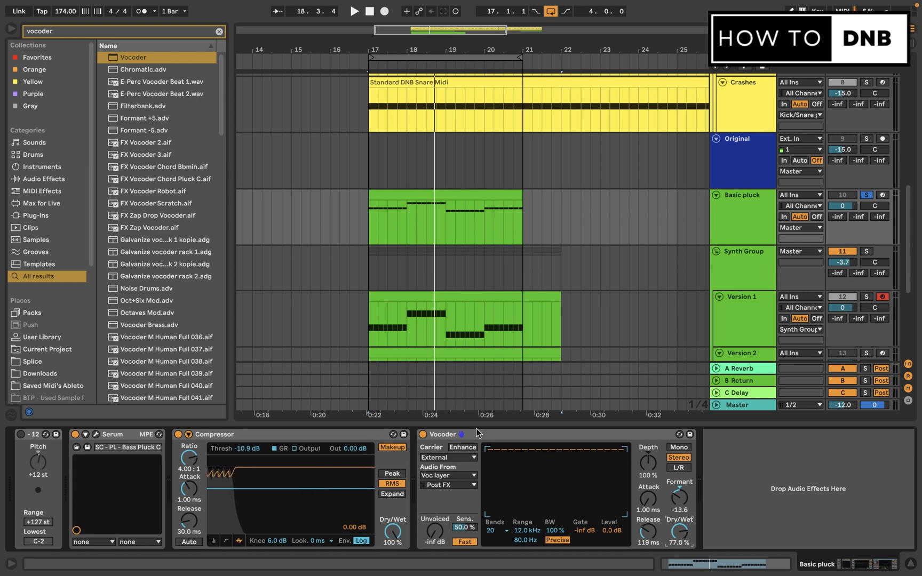
key("space")
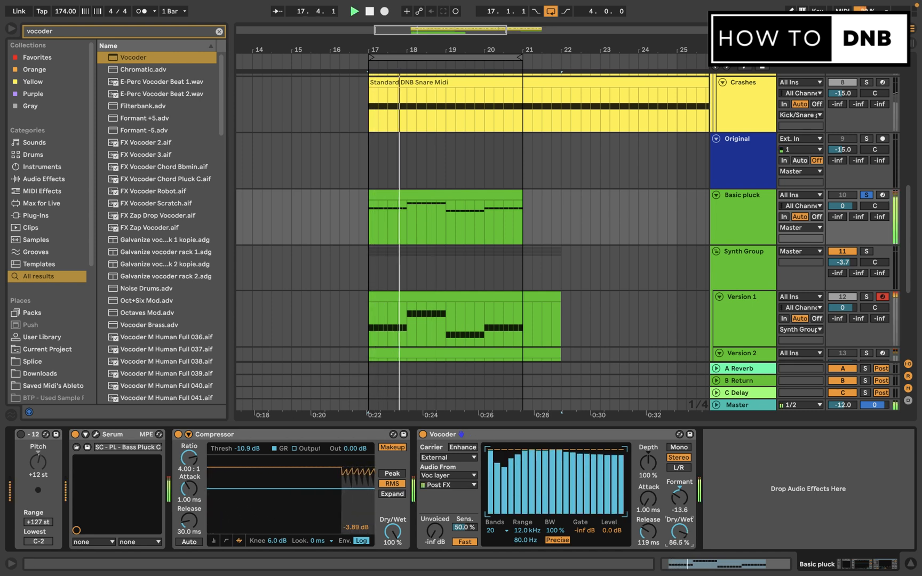
left_click_drag(679, 531, 680, 528)
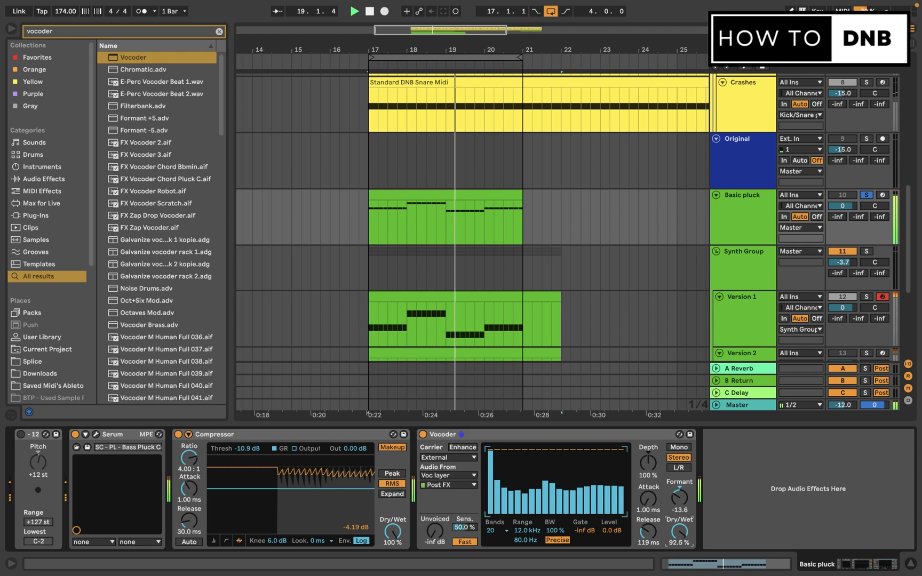
key("space")
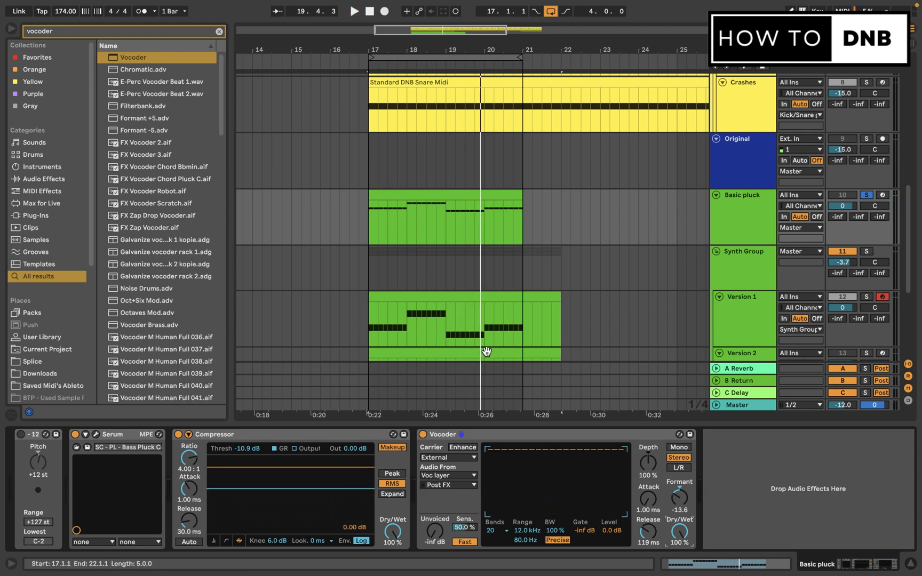
- Play the Basic pluck loop to hear the fully wet Vocoder, and stop playback
key("space")
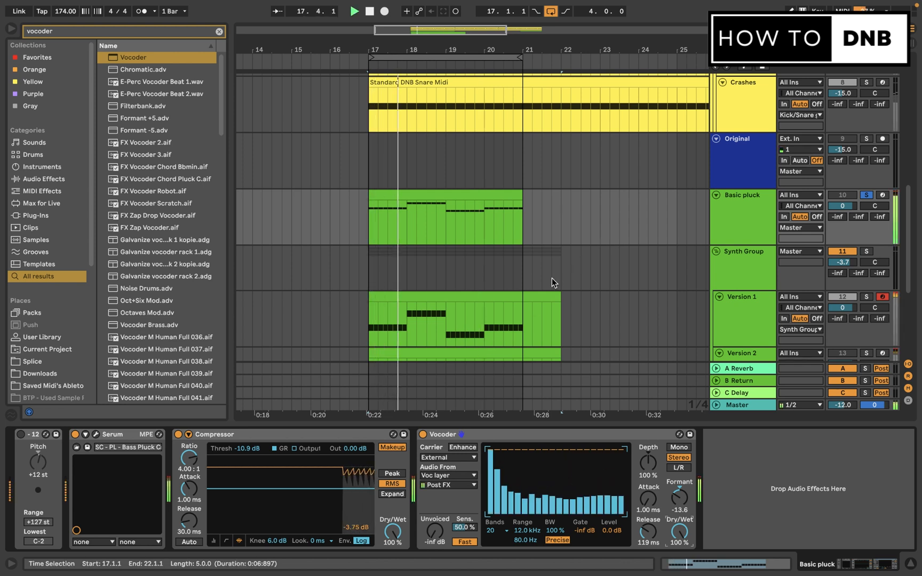
left_click(314, 461)
key("space")
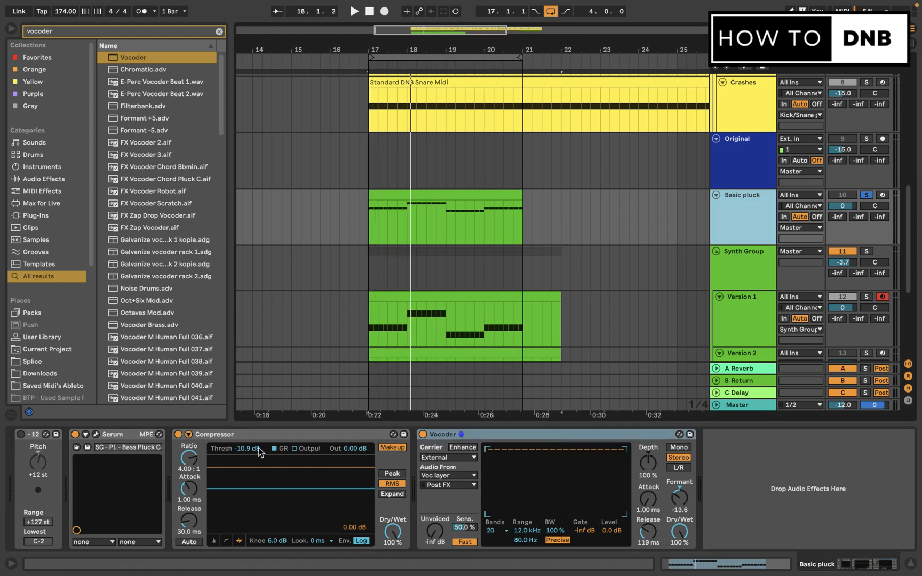
- Open the Serum patch on Basic pluck, look through its effects, matrix, global and oscillator pages, and close it
key("super+alt+p")
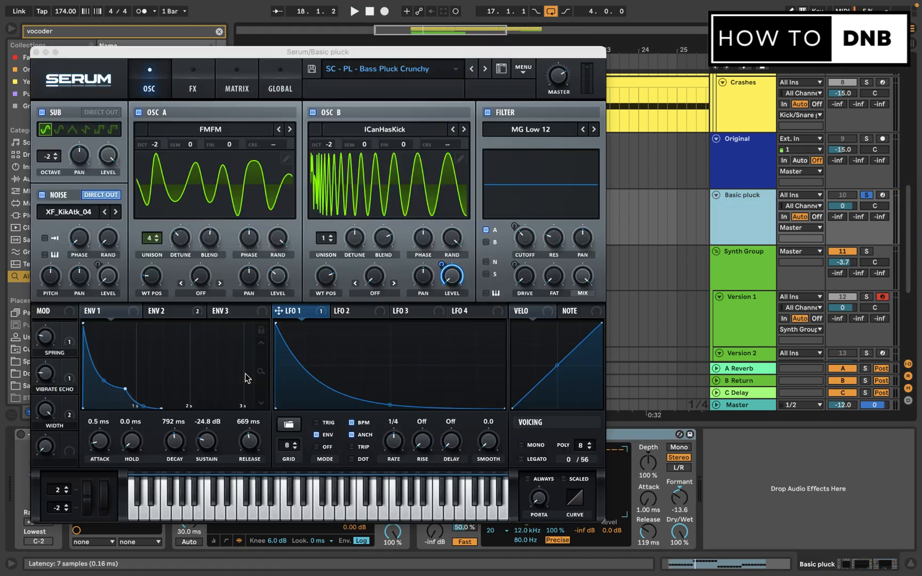
left_click(192, 89)
left_click(257, 85)
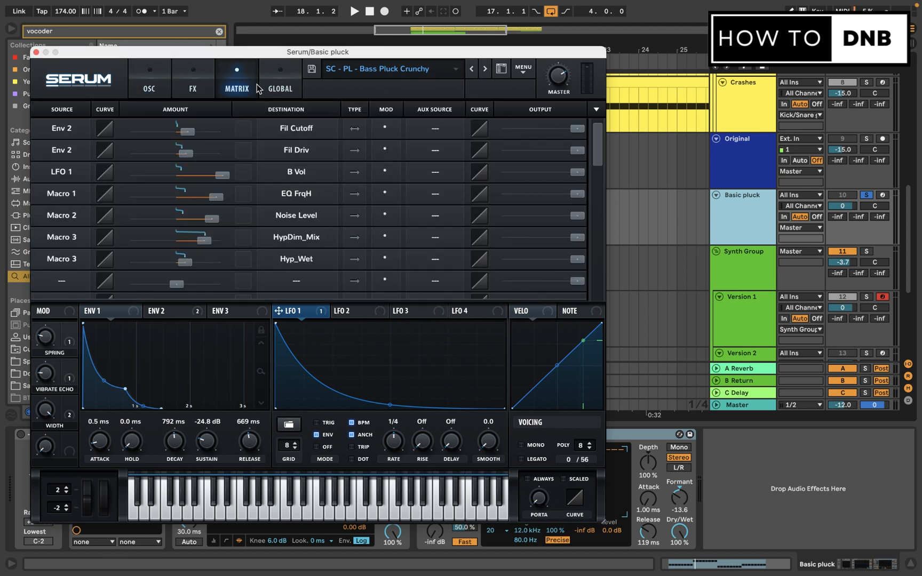
left_click(277, 88)
left_click(135, 87)
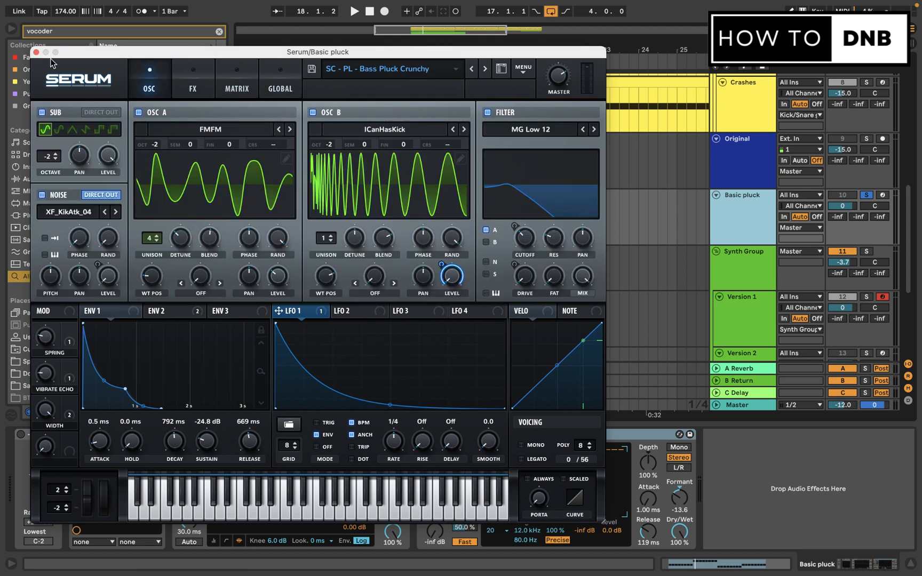
left_click(35, 53)
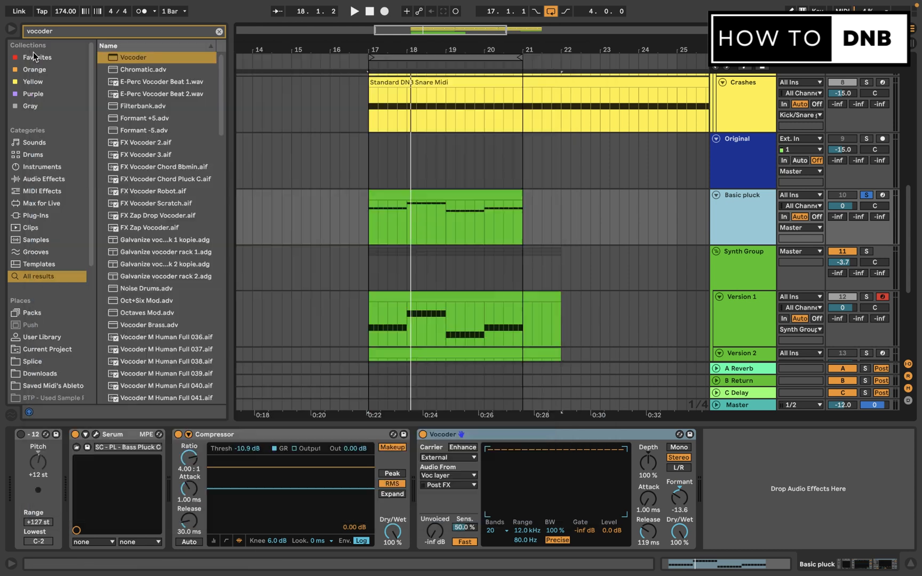
- Search the browser for serum and add SerumFX after the Vocoder on the Basic pluck track
left_click(514, 438)
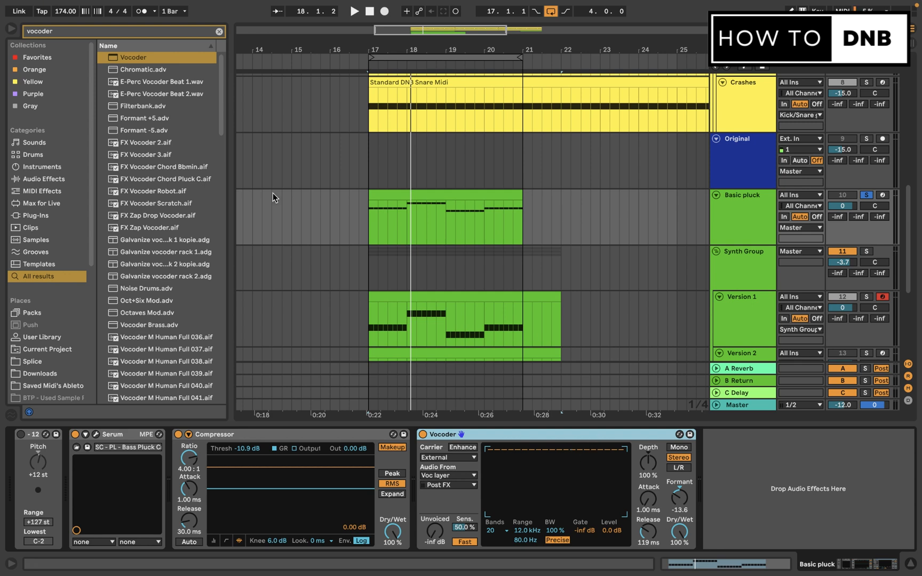
left_click(178, 34)
key("BackSpace")
type("serum")
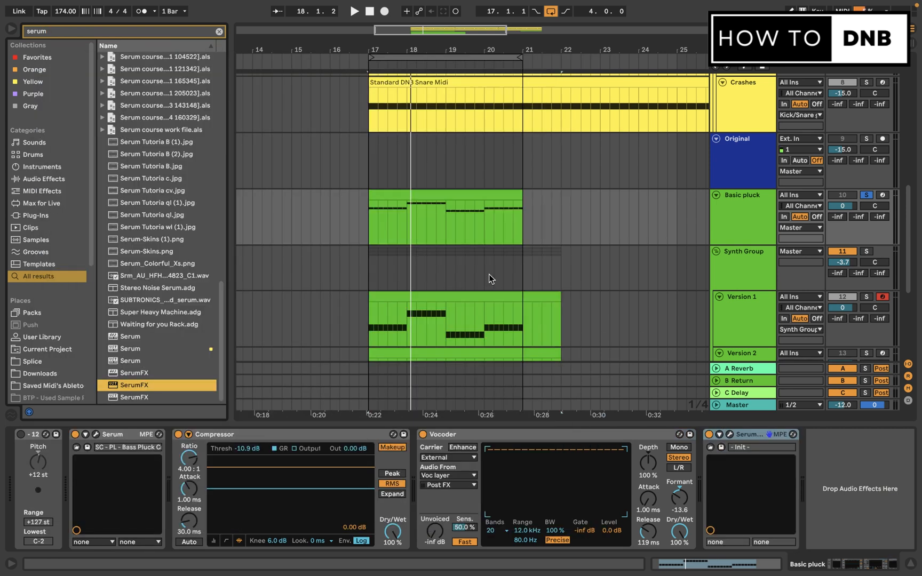
left_click(730, 435)
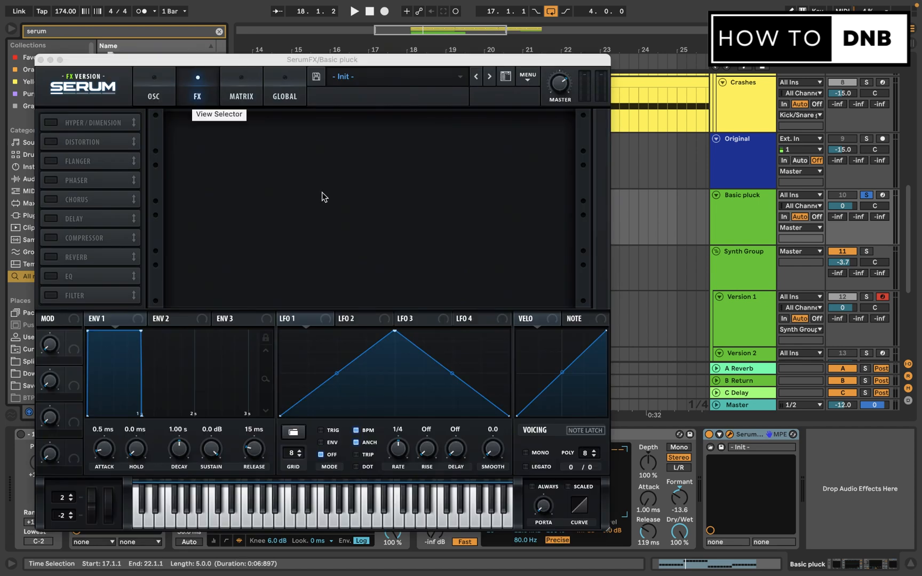
- Enable the Audio In noise source, Note Latch and the MG Low 12 filter in SerumFX
left_click(163, 92)
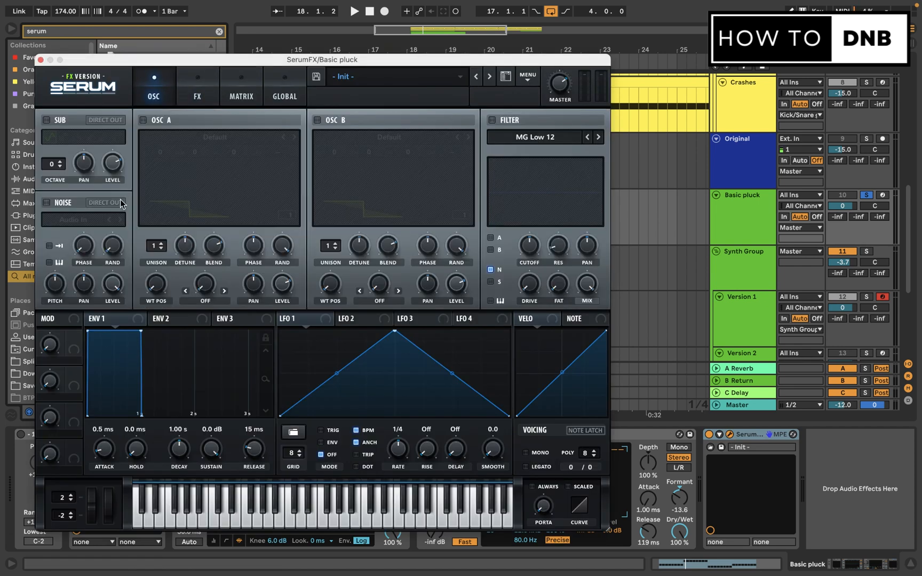
left_click(47, 203)
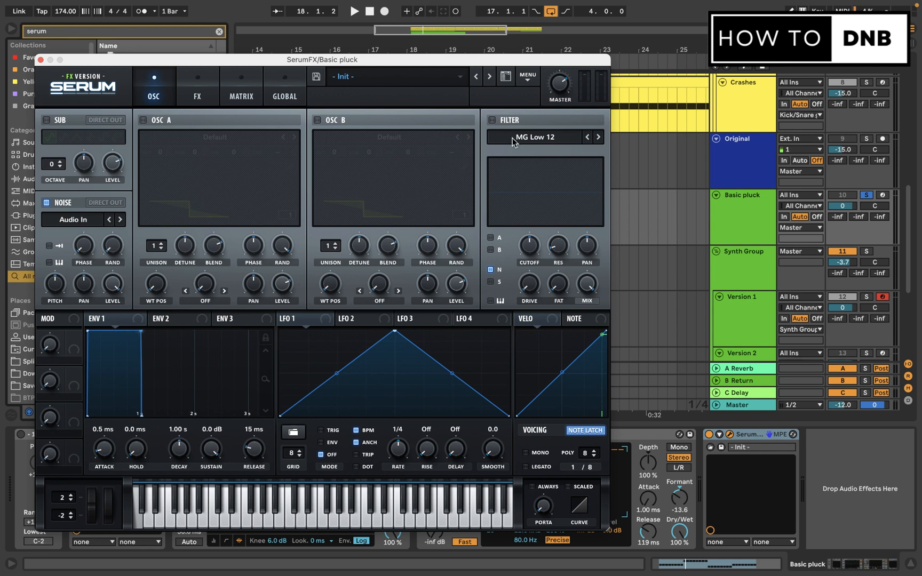
left_click(492, 121)
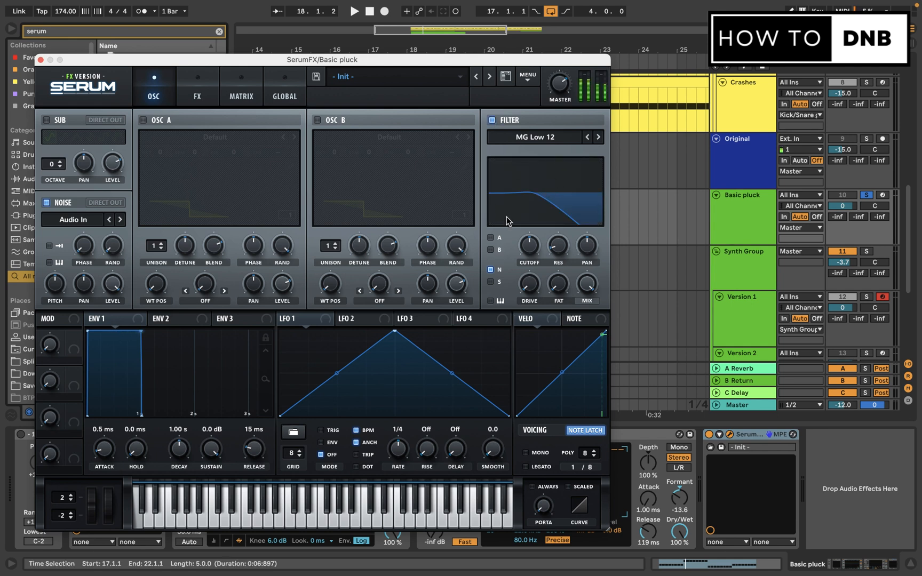
- Audition the cutoff of the MG Low 12 filter in SerumFX while the loop plays
key("space")
left_click_drag(502, 212, 550, 229)
key("space")
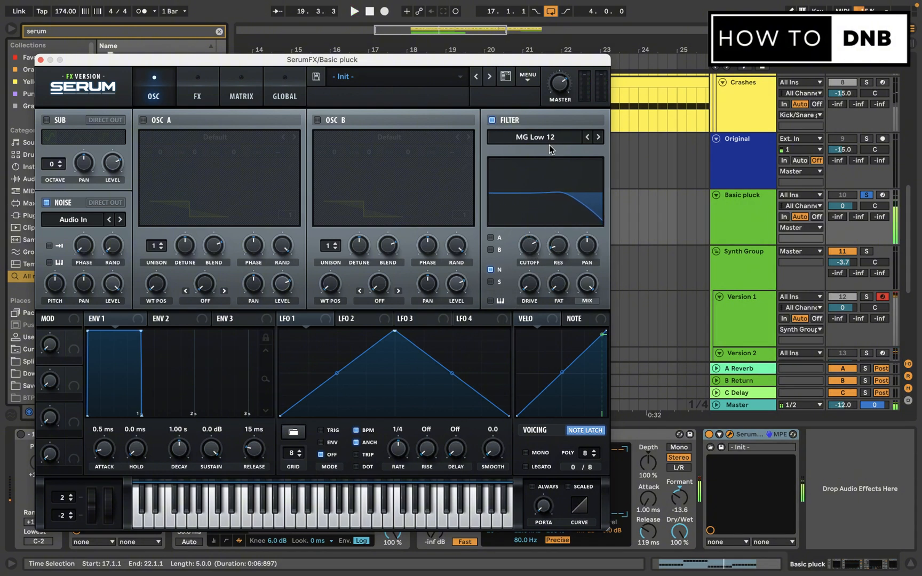
- Change the SerumFX filter type to Combs from the Misc filters
left_click(556, 140)
mouse_move(555, 199)
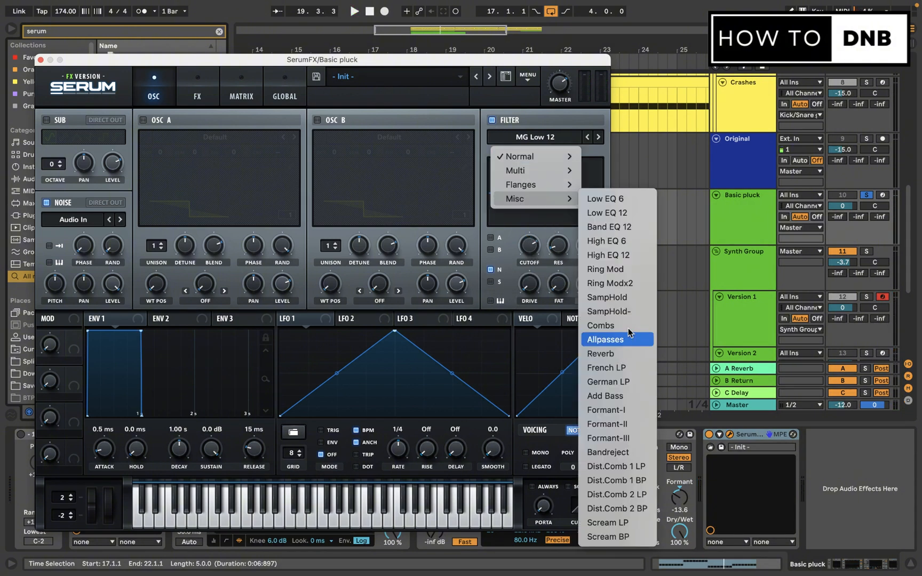
left_click(602, 326)
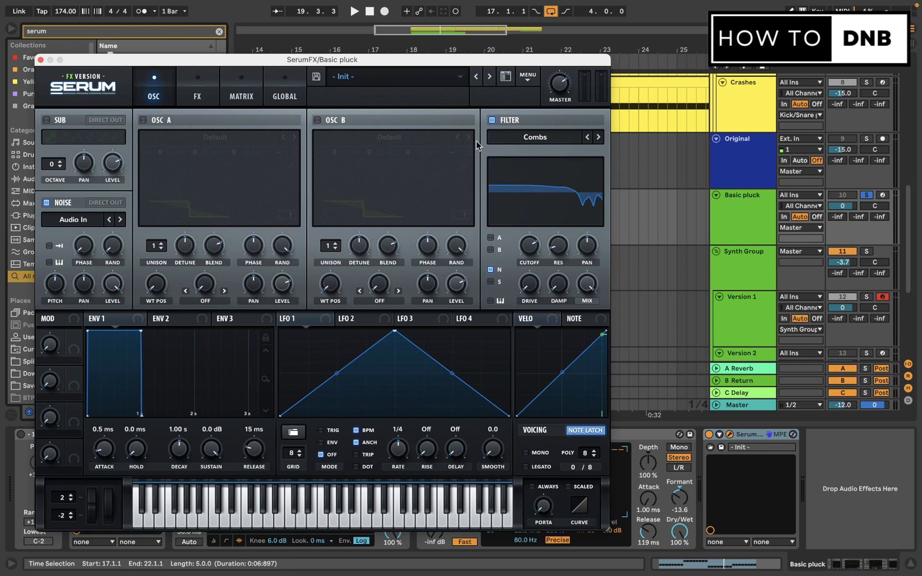
- Enable Hyper/Dimension in SerumFX in place of the filter, adjusting the Hyper mix during playback and toggling its Retrig option
left_click(493, 120)
left_click(212, 96)
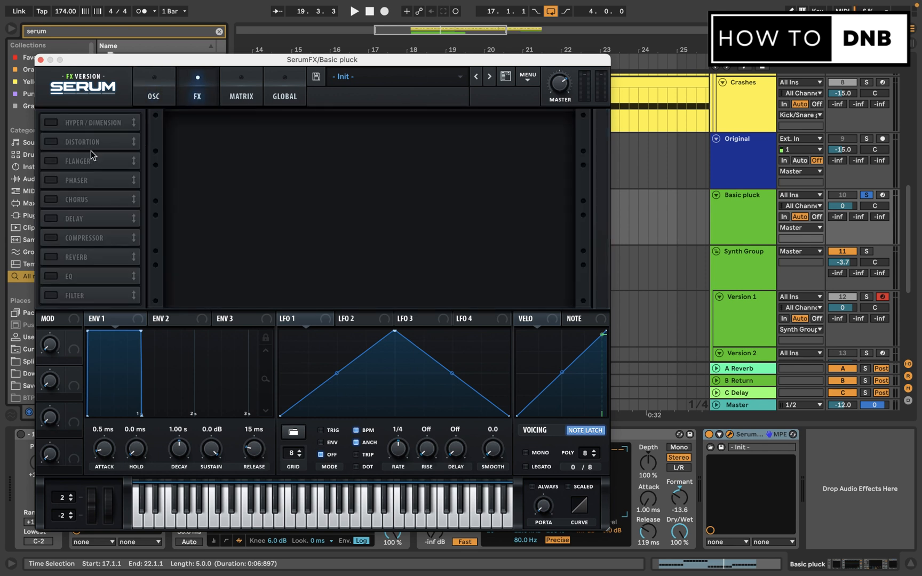
left_click(51, 123)
key("space")
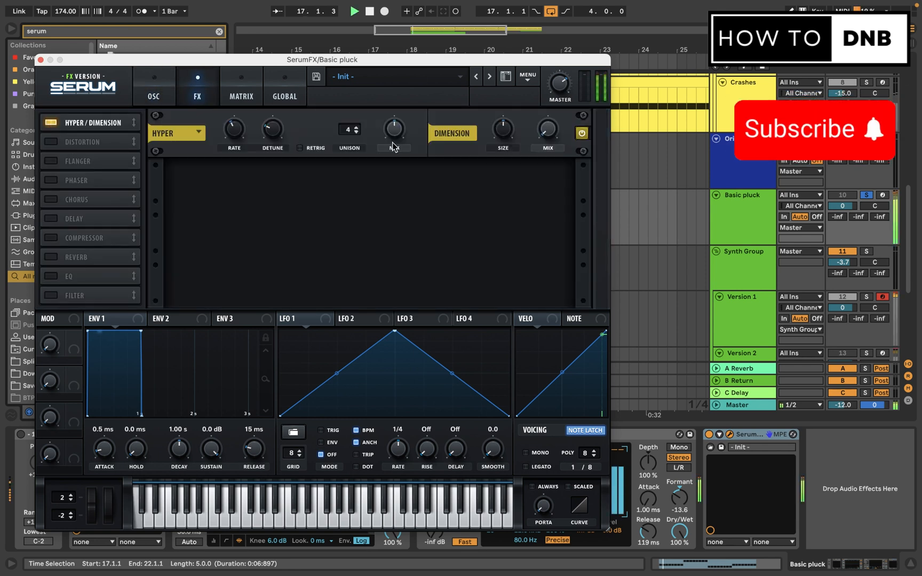
left_click_drag(401, 134, 393, 158)
key("space")
left_click(299, 149)
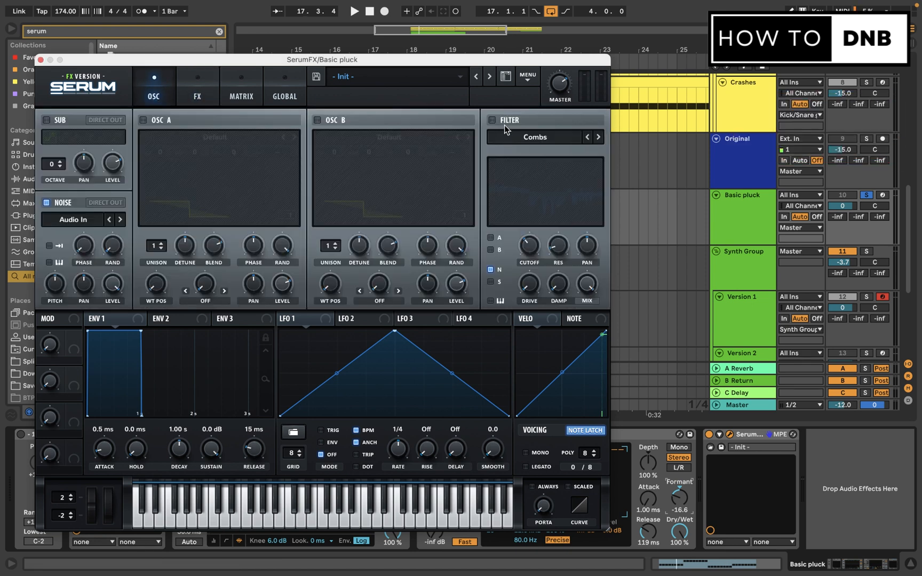
- Turn the Combs filter in SerumFX back on and adjust its cutoff and resonance while auditioning the loop
left_click(492, 120)
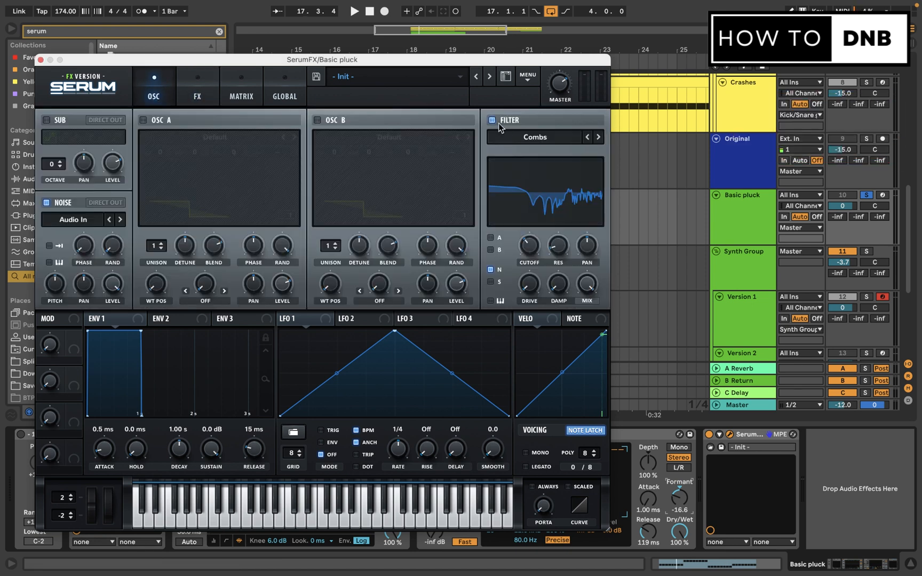
left_click_drag(532, 249, 543, 250)
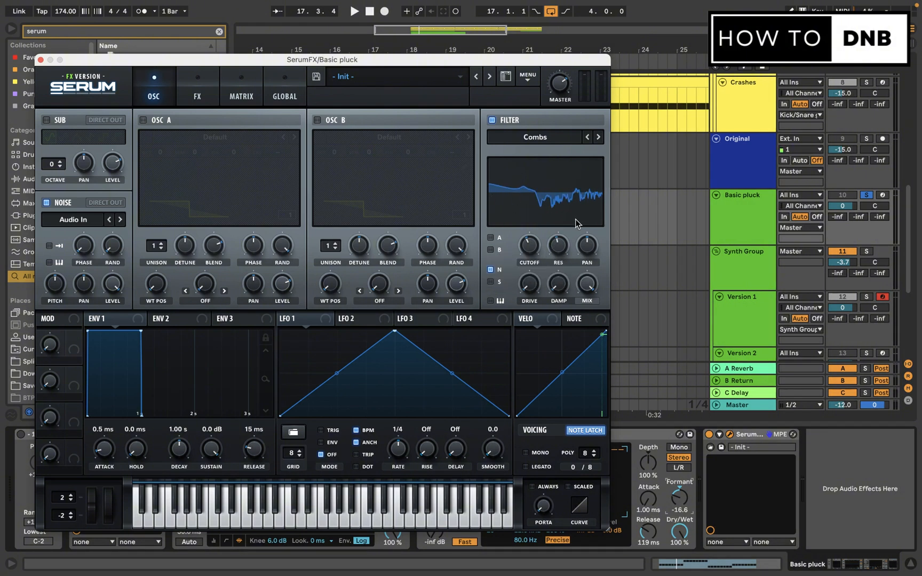
key("space")
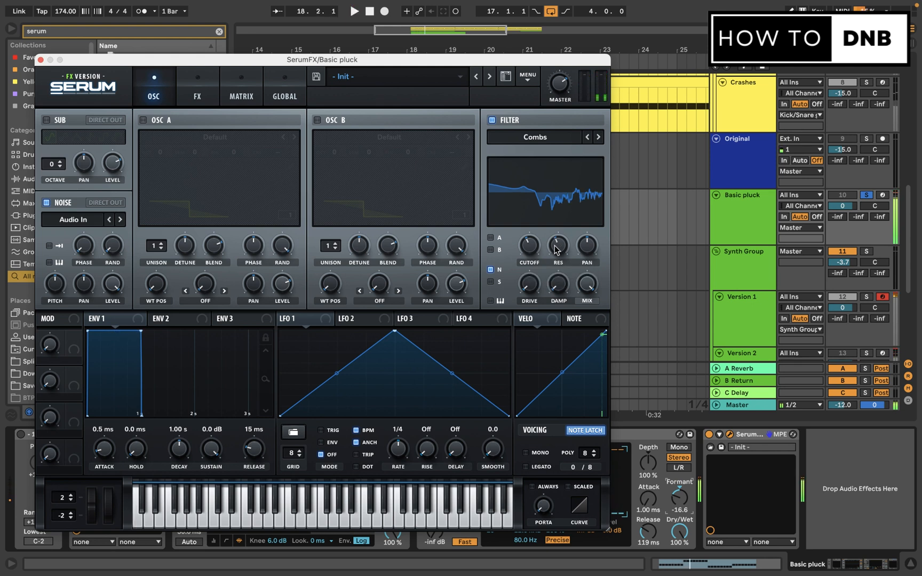
left_click_drag(533, 249, 495, 243)
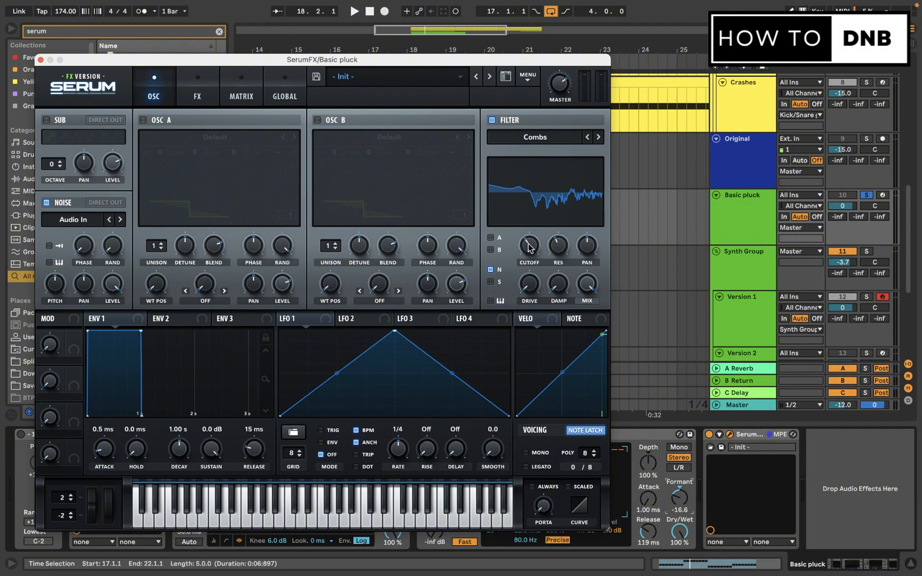
key("space")
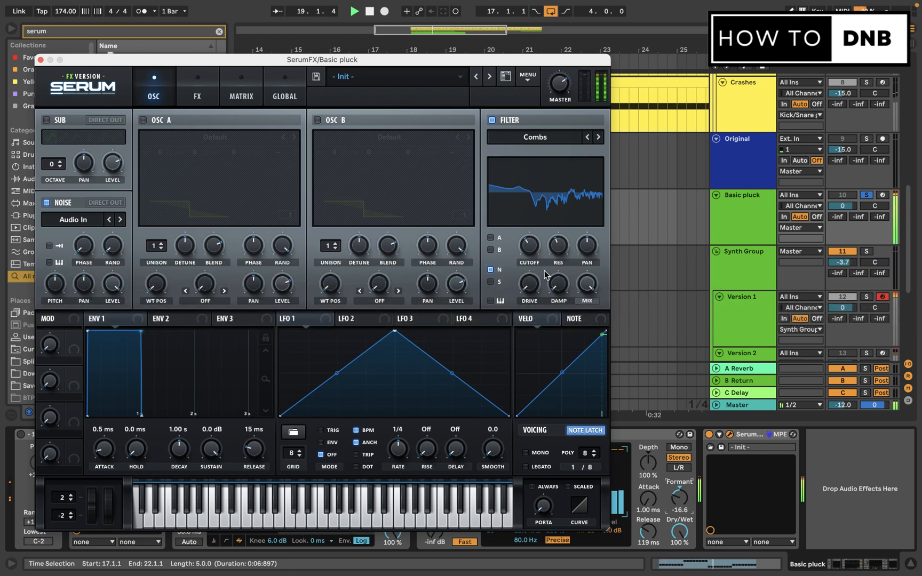
mouse_move(530, 247)
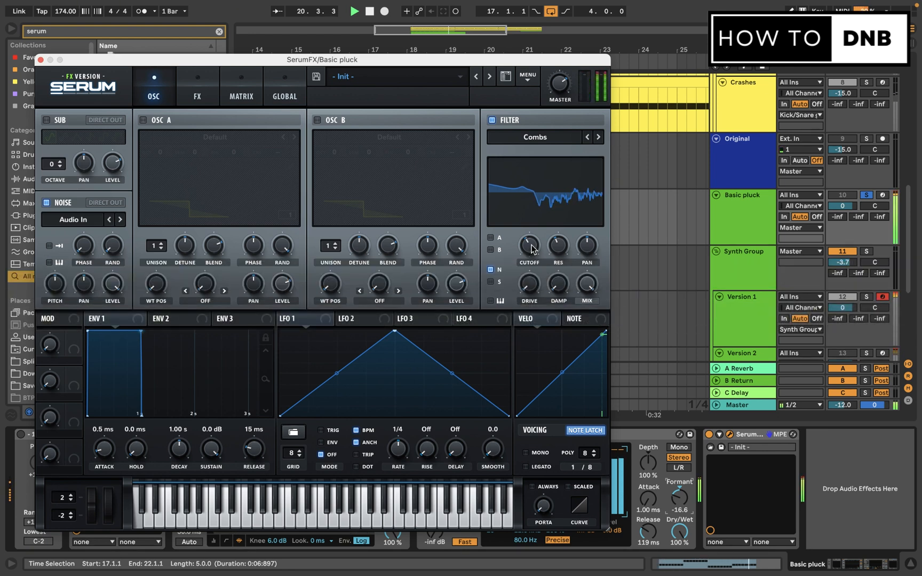
key("space")
- Blend the Combs filter by adjusting its mix, and fine-tune its cutoff in SerumFX
mouse_move(589, 306)
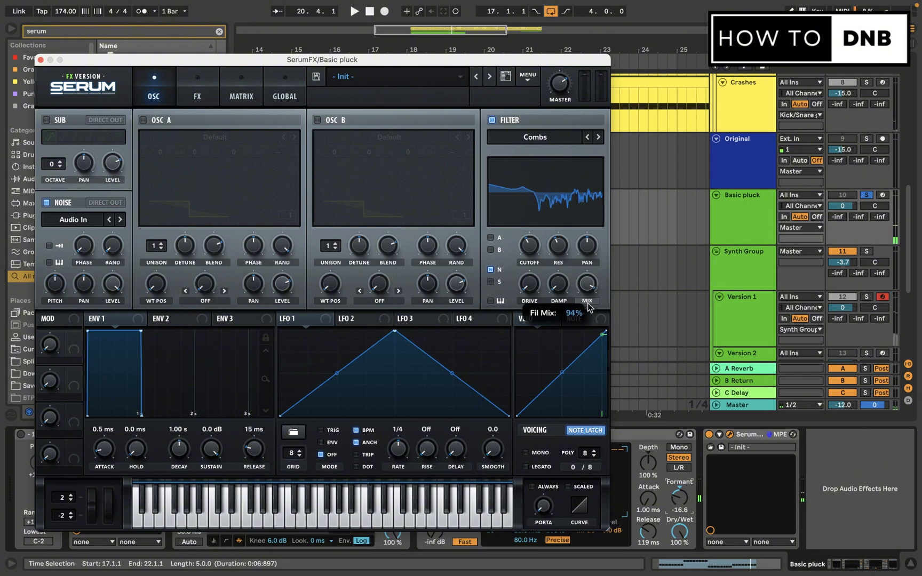
left_click_drag(586, 341, 586, 338)
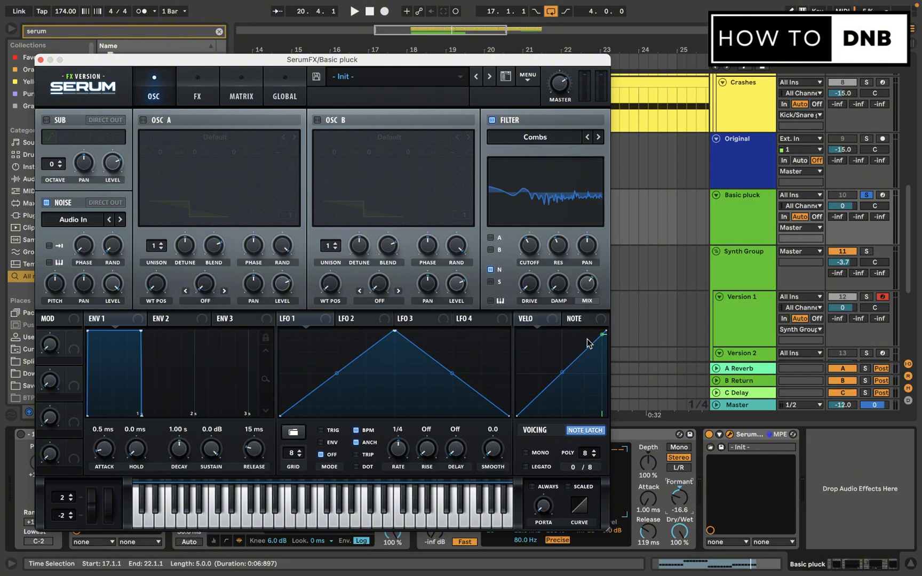
key("space")
left_click_drag(592, 291, 606, 267)
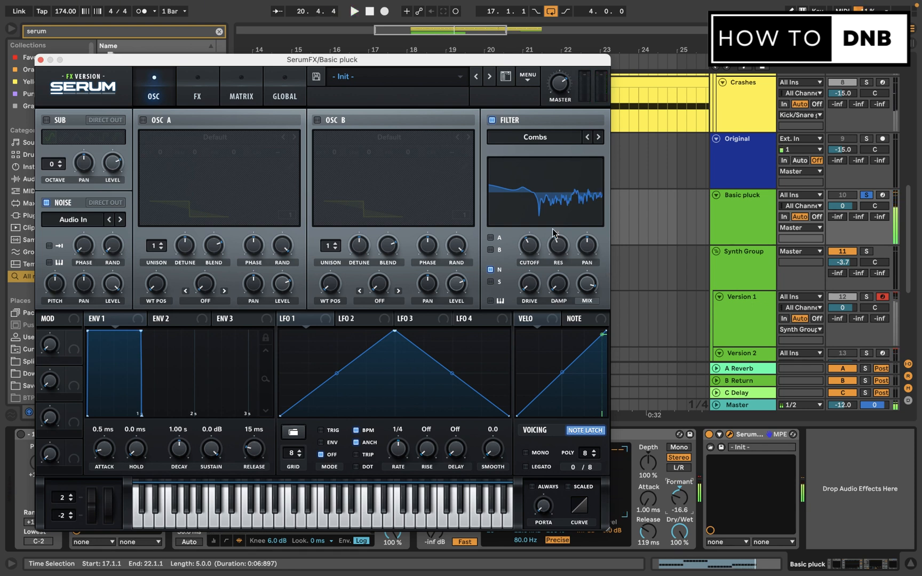
mouse_move(535, 248)
left_mouse_down()
mouse_move(547, 237)
mouse_move(545, 246)
left_mouse_up()
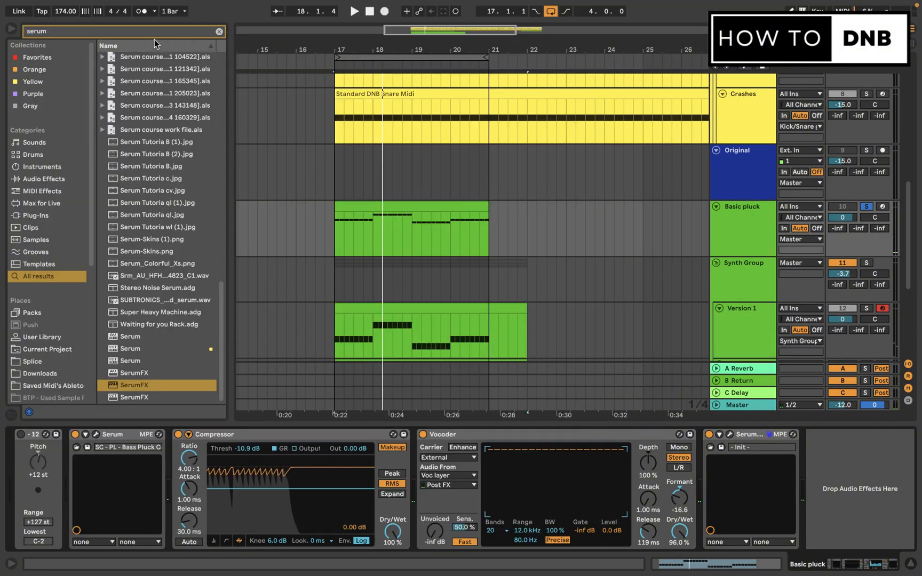
- Add an Amp between the Compressor and the Vocoder on the Basic pluck track and choose its Bass model
left_click(165, 34)
key("ctrl+a")
type("amp")
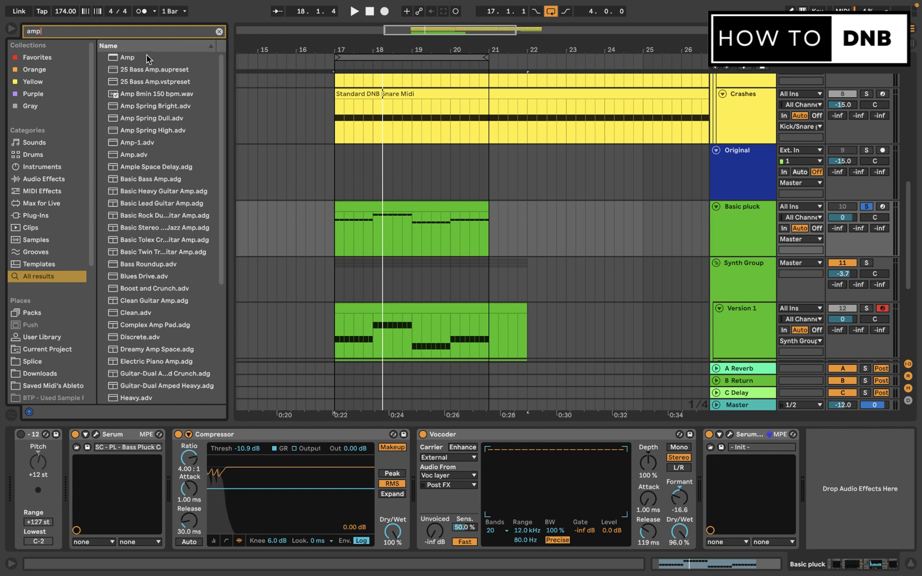
left_click_drag(142, 60, 387, 477)
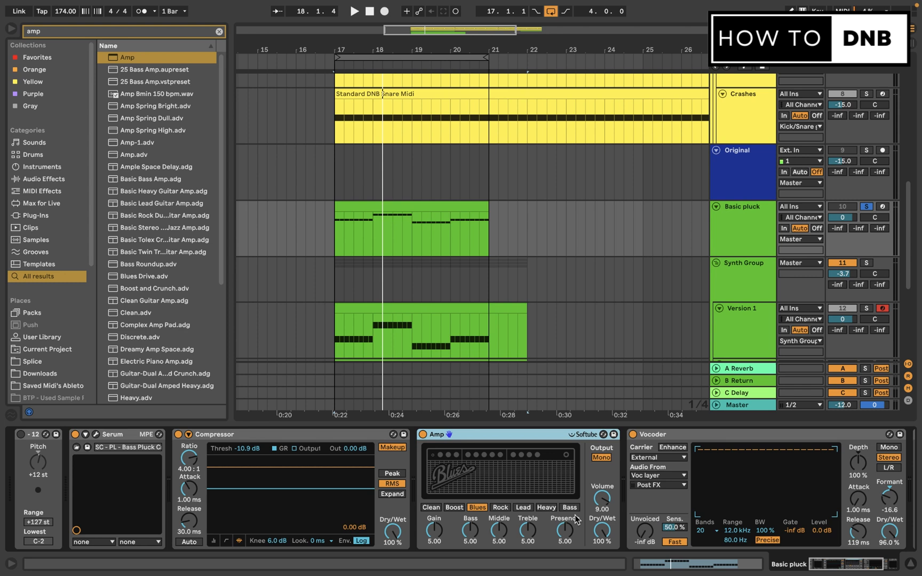
left_click(574, 508)
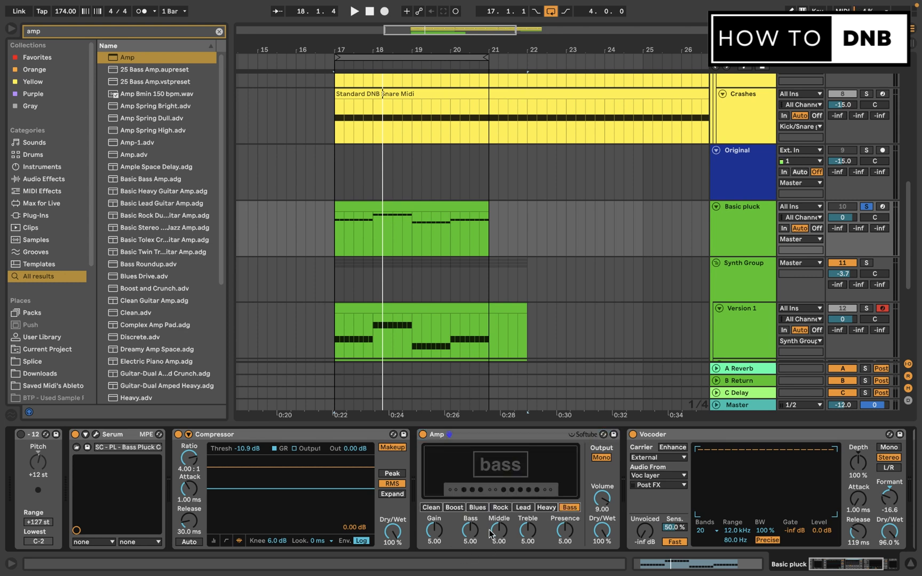
- Set the Amp's Bass to 1.03 and its Dry/Wet to 34.1% while the loop plays
scroll(512, 515, "right", 3)
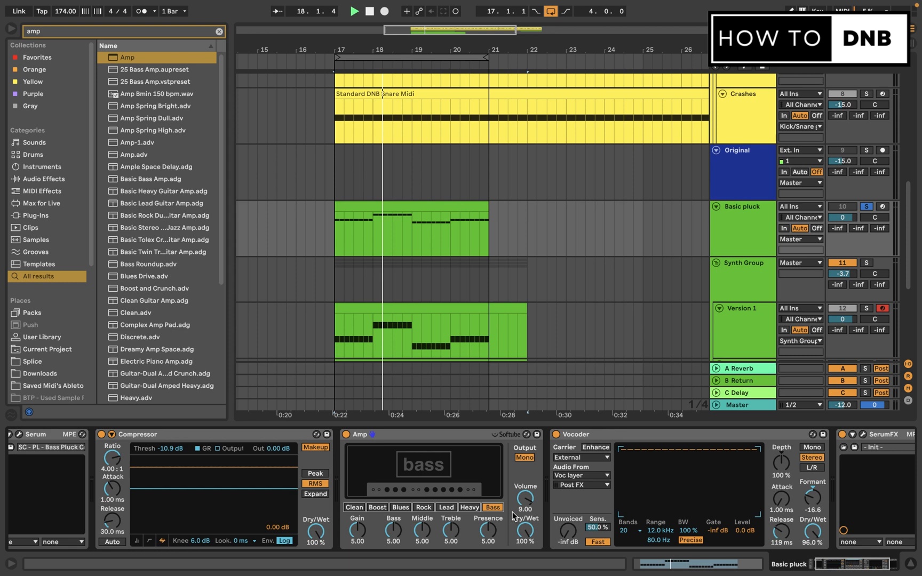
key("space")
left_click_drag(526, 531, 526, 547)
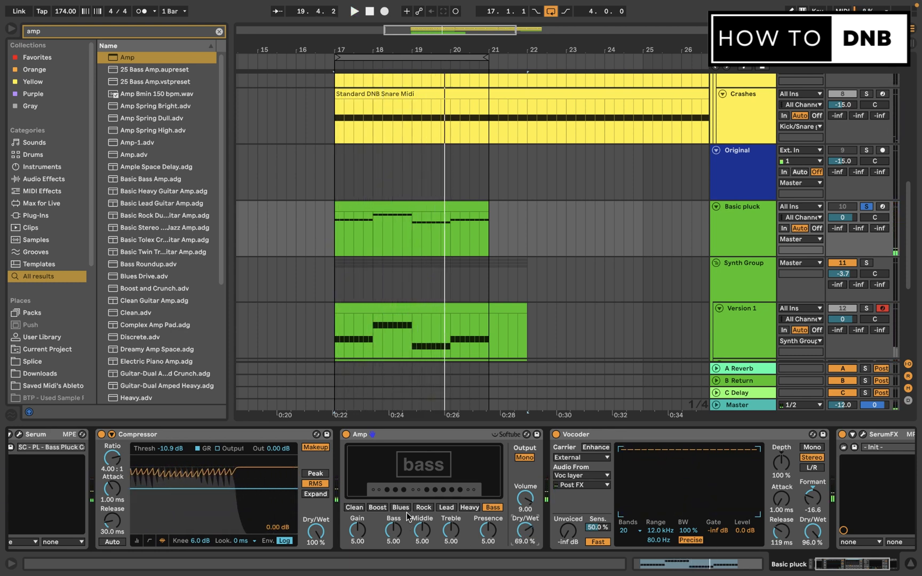
left_click_drag(395, 528, 395, 548)
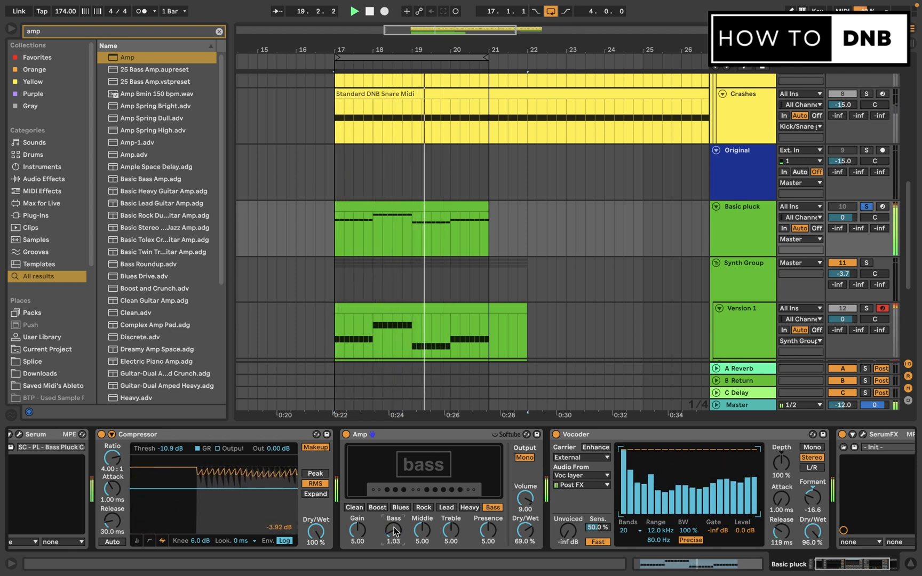
mouse_move(524, 530)
left_mouse_down()
mouse_move(525, 546)
mouse_move(526, 538)
left_mouse_up()
- Compare the loop with SerumFX bypassed and active, and set the Vocoder's Dry/Wet to 100%
scroll(585, 492, "right", 3)
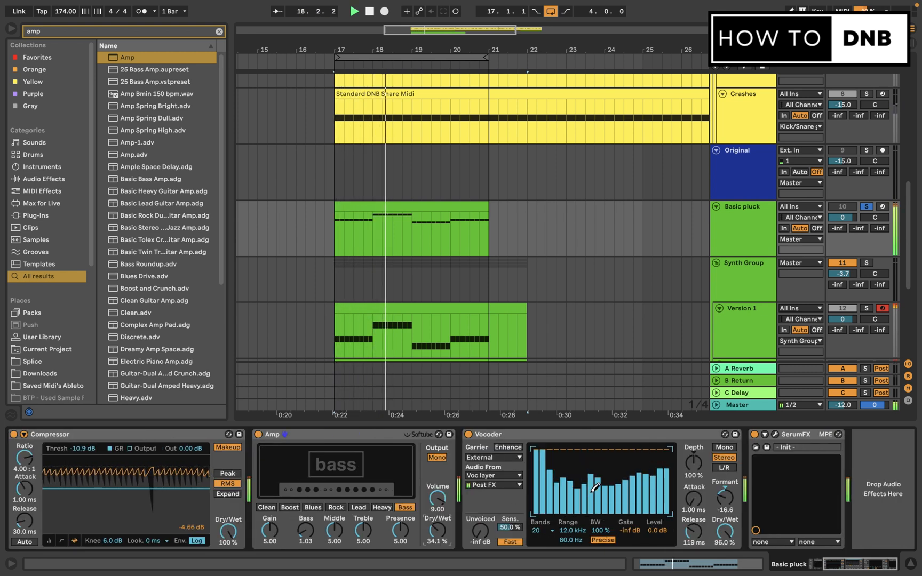
left_click(755, 434)
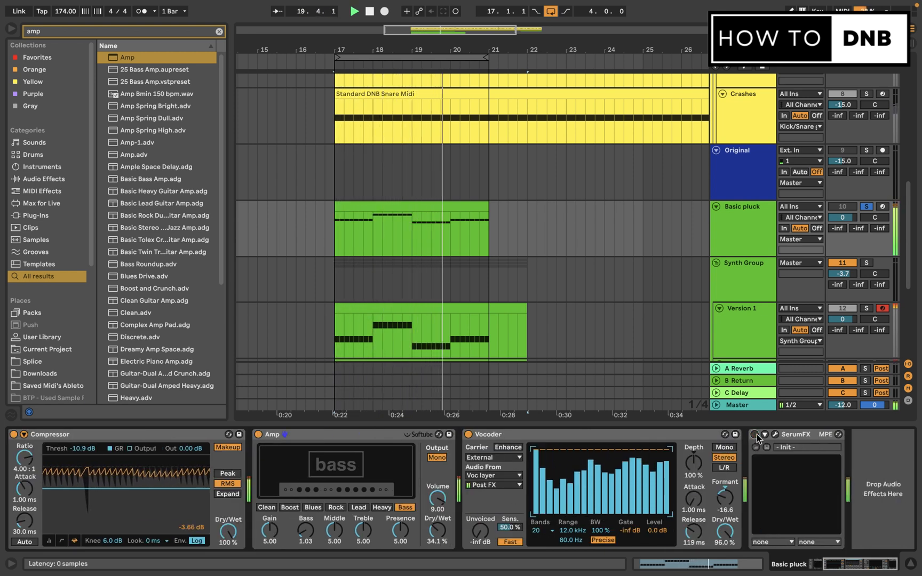
left_click(754, 434)
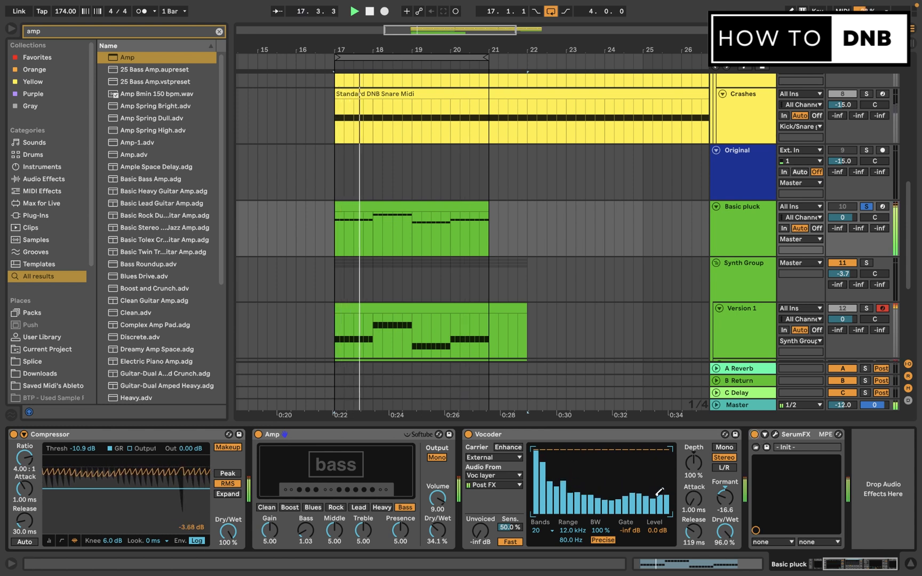
left_click_drag(724, 531, 693, 550)
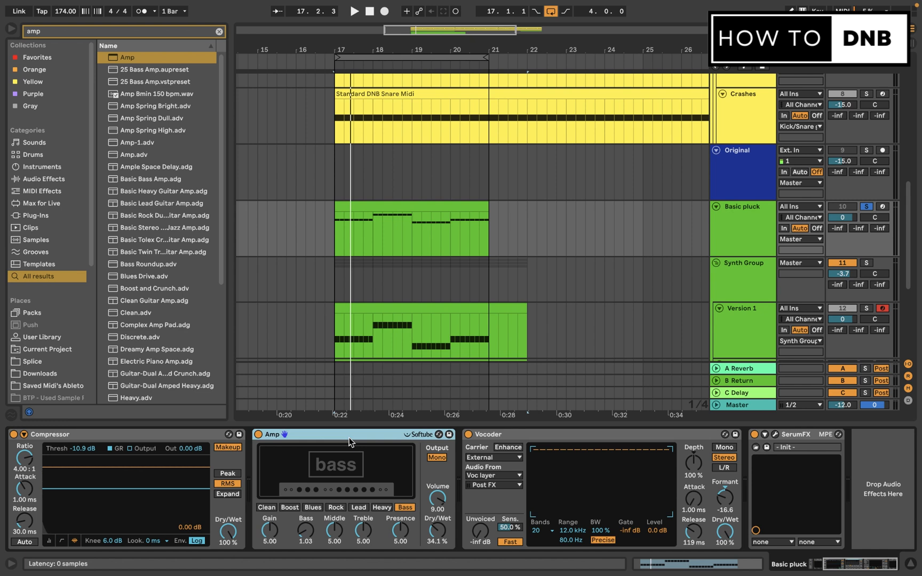
- Duplicate the Amp, place the copy between the Vocoder and SerumFX, and set it to the Clean model with Dry/Wet at 27%
key("super+d")
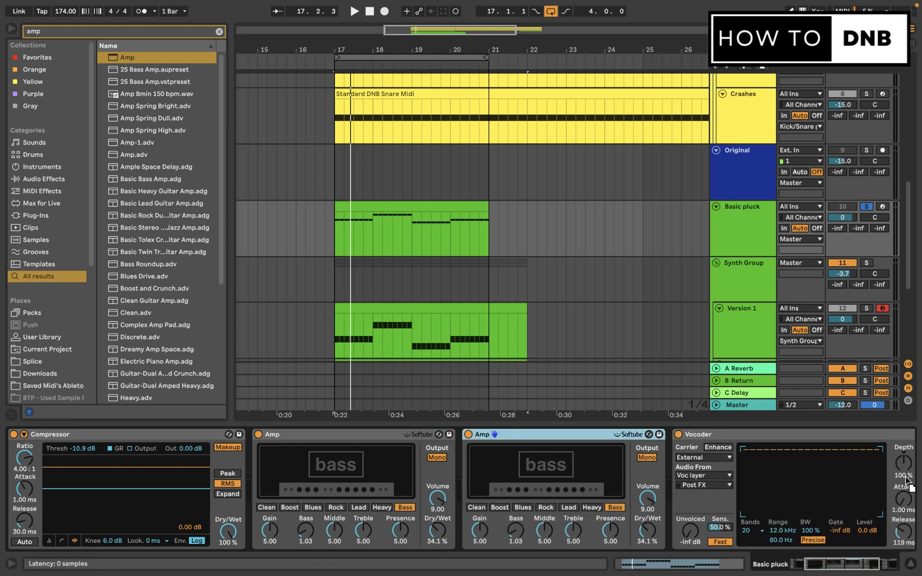
scroll(901, 480, "right", 5)
left_click_drag(845, 472, 765, 484)
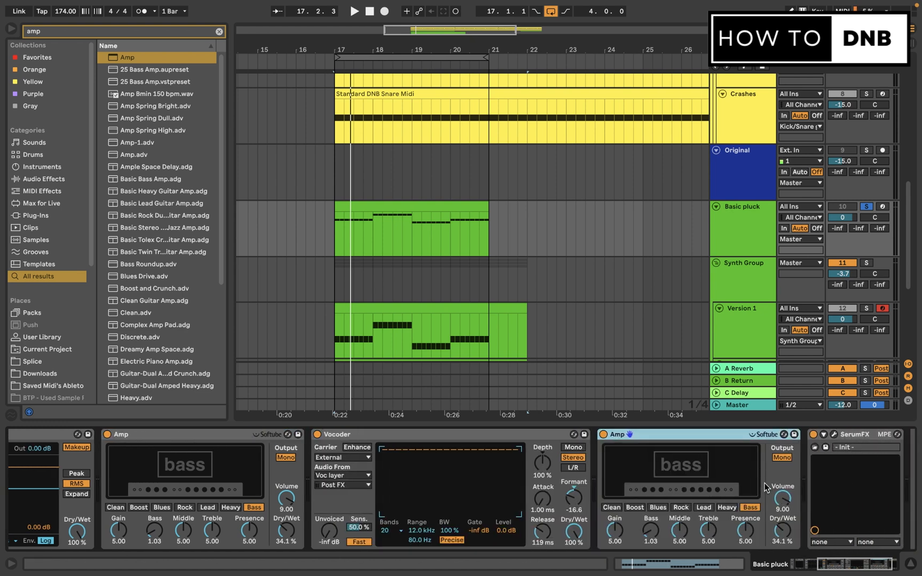
left_click(612, 507)
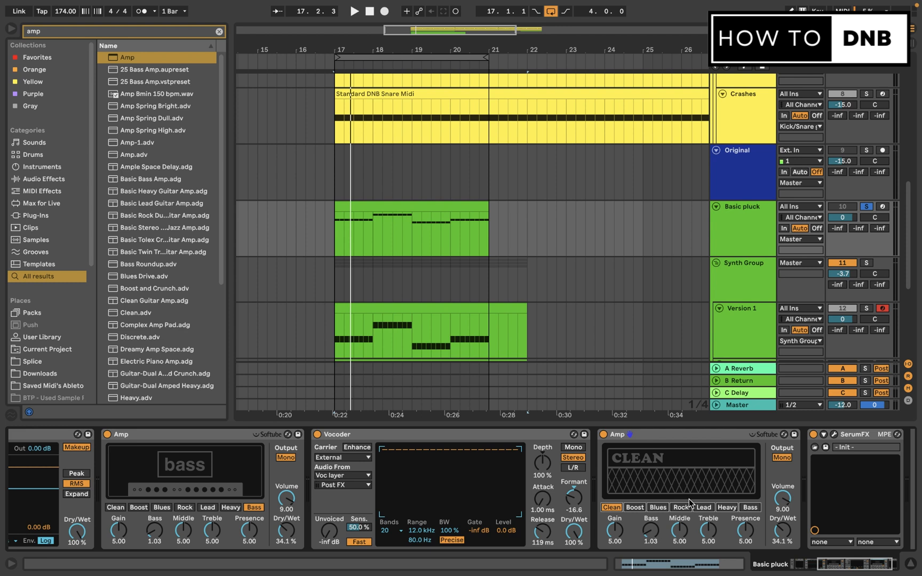
left_click_drag(782, 530, 781, 514)
left_click_drag(781, 535, 781, 543)
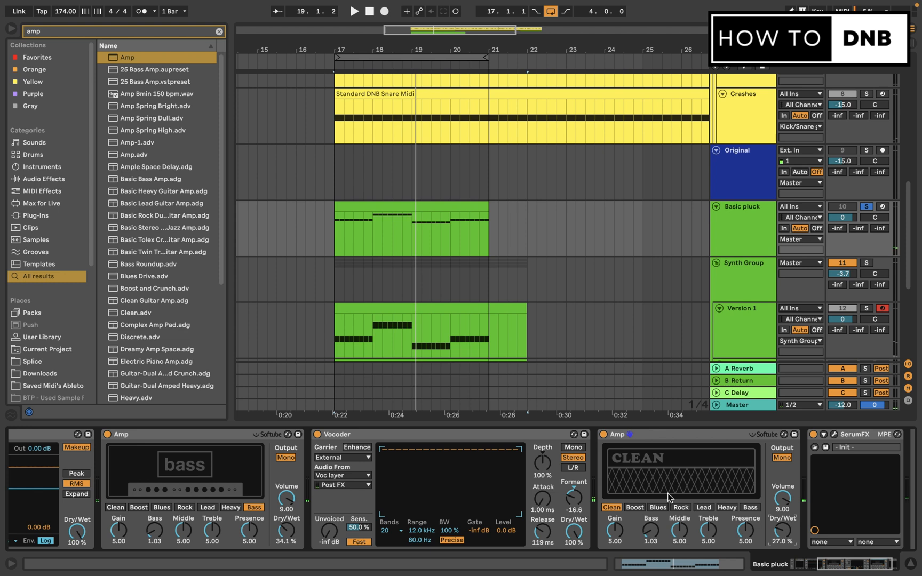
- Switch the second Amp to the Boost model with Dry/Wet at 32.5% while auditioning the loop
scroll(668, 493, "right", 3)
key("space")
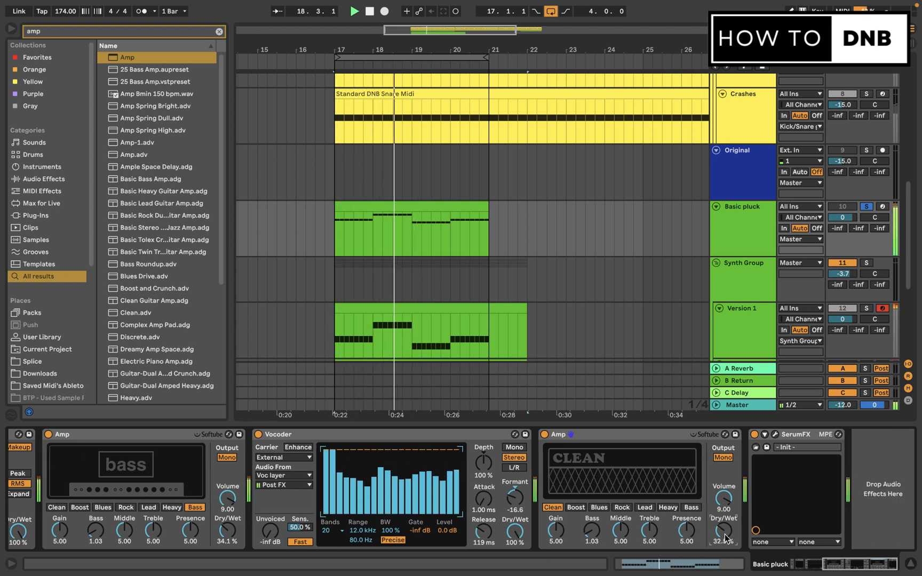
left_click(579, 508)
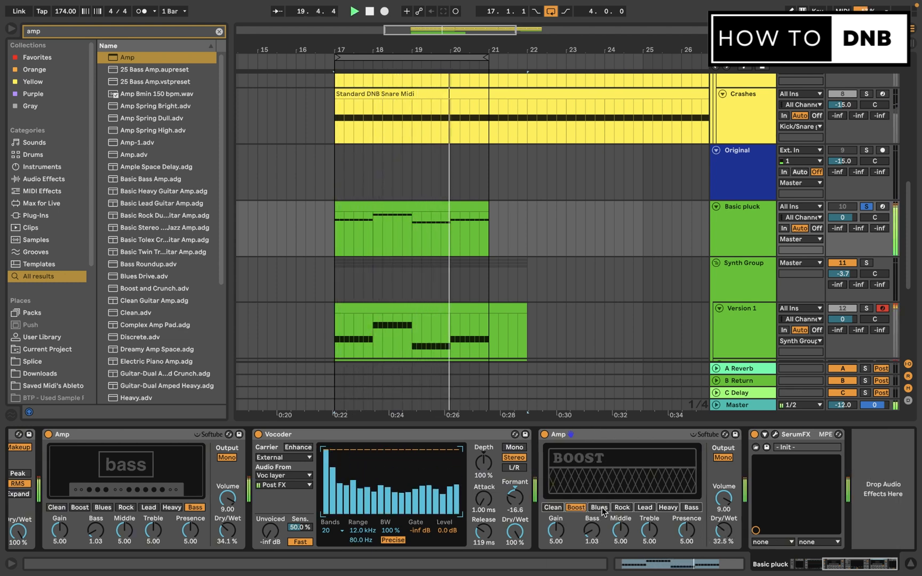
key("space")
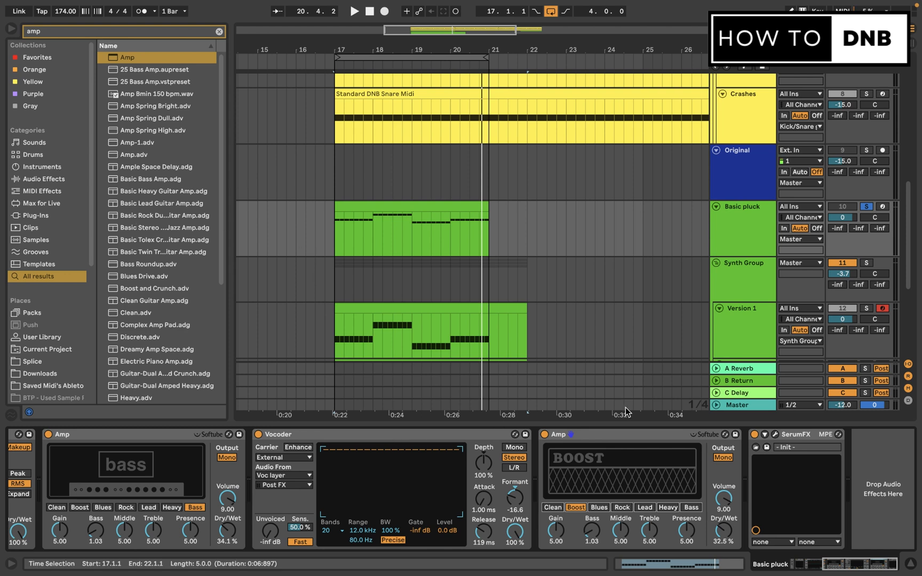
key("space")
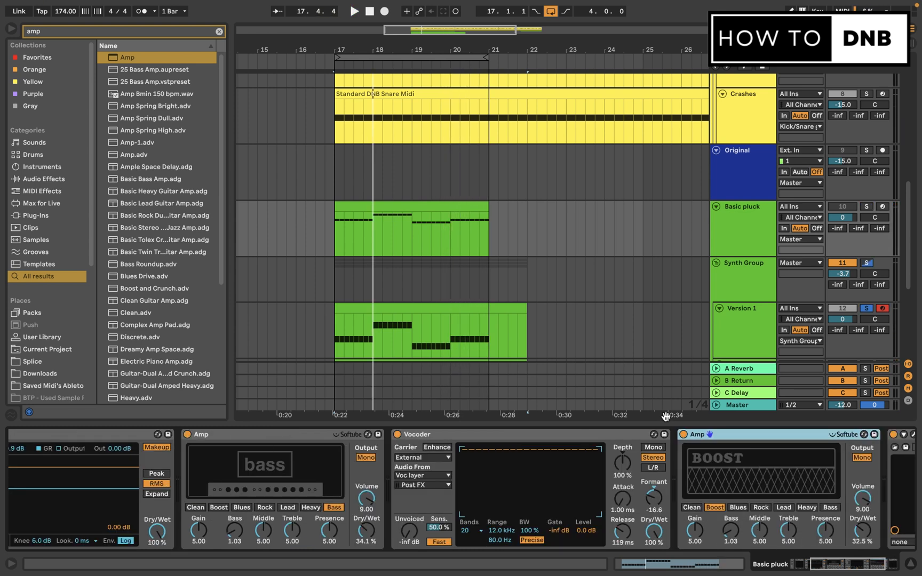
- Enable Chorus in the SerumFX effects rack and lower its mix during playback
scroll(782, 435, "right", 5)
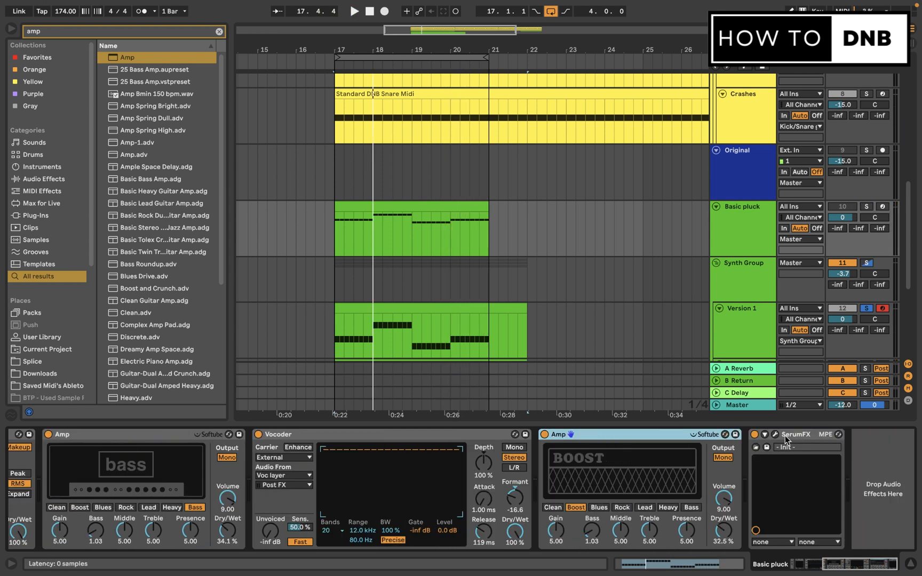
left_click(775, 435)
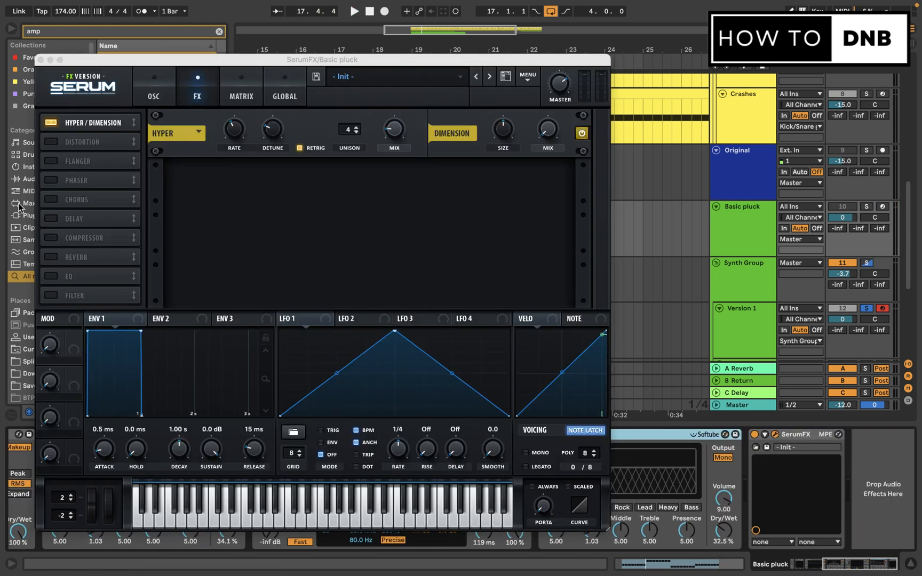
left_click(52, 200)
key("space")
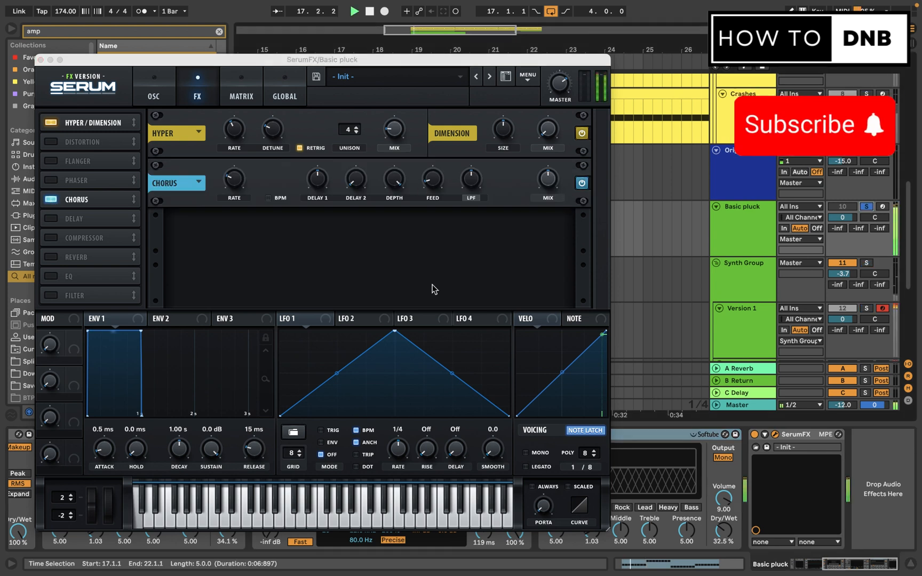
left_click_drag(550, 191, 541, 223)
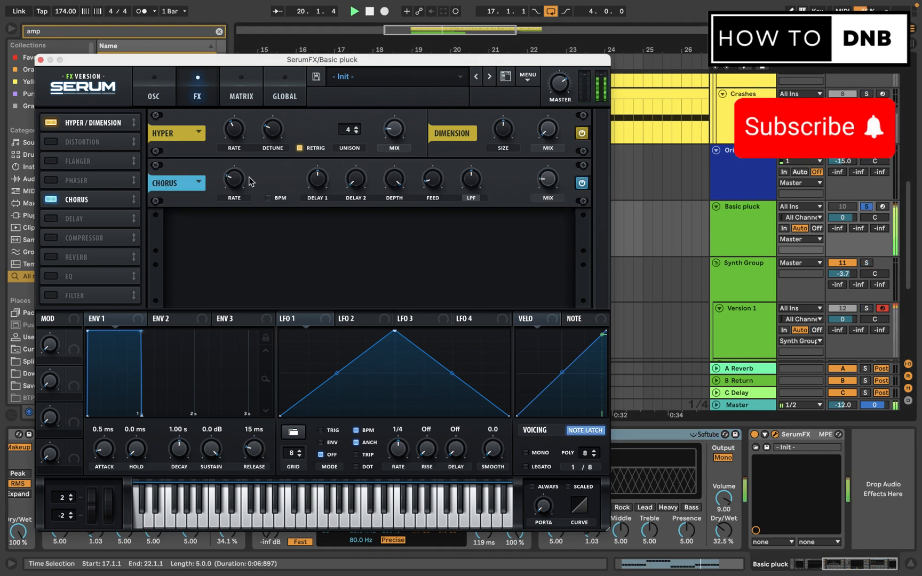
key("space")
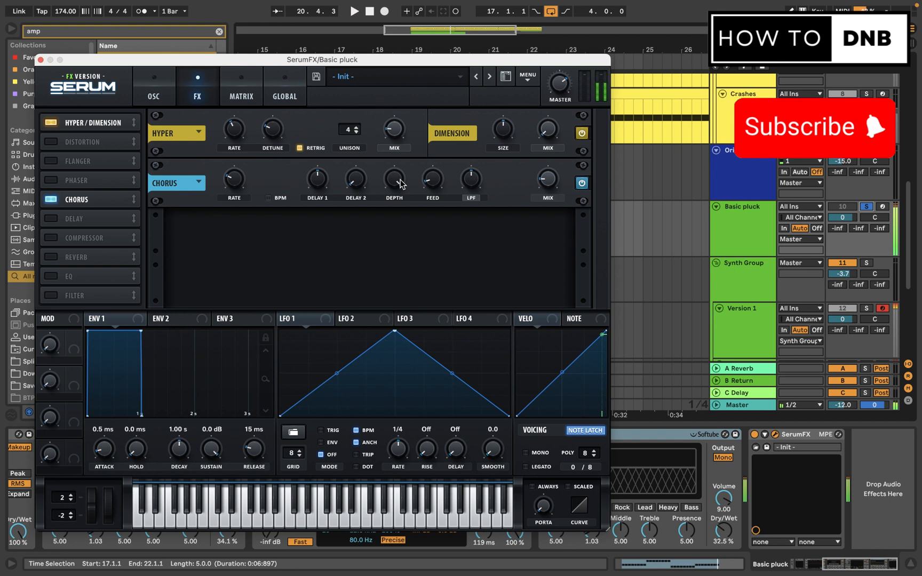
- Close SerumFX, add an EQ Eight after it, and boost band 3 by 3.84 dB at 550 Hz during playback
left_click(40, 60)
left_click(85, 32)
type("eq")
left_click_drag(133, 70, 857, 501)
key("space")
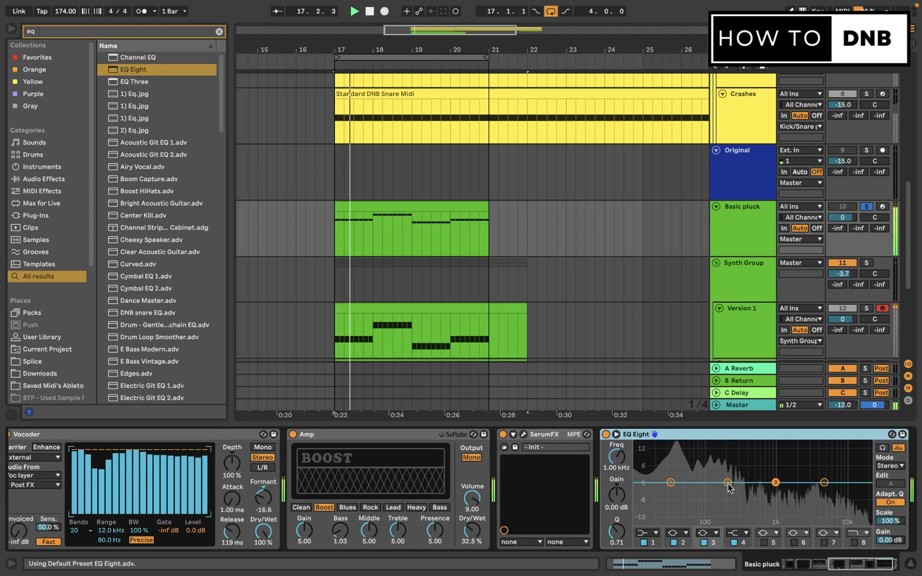
left_click_drag(775, 482, 758, 473)
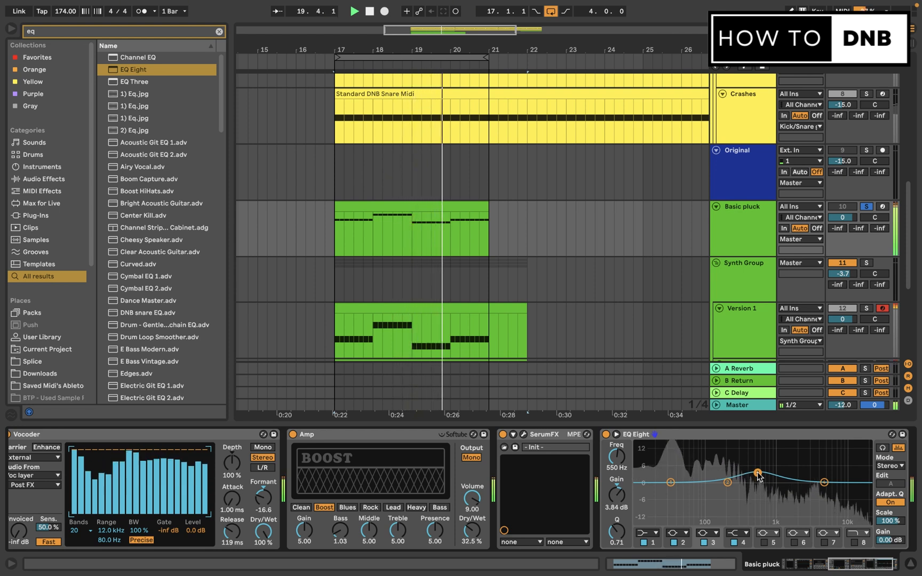
- Search the browser for "formant" and add the kHs Formant Filter between SerumFX and EQ Eight on the Basic pluck track
key("ctrl+d")
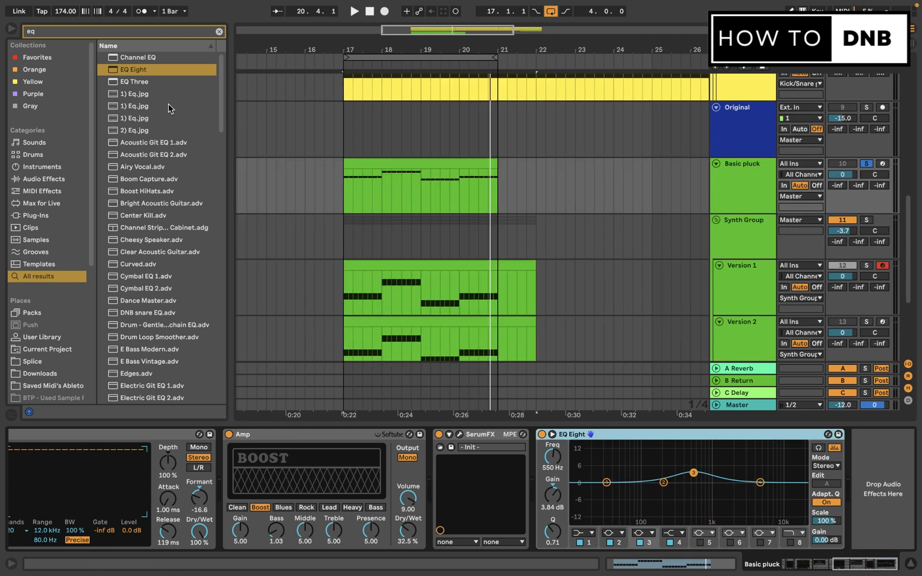
left_click(184, 30)
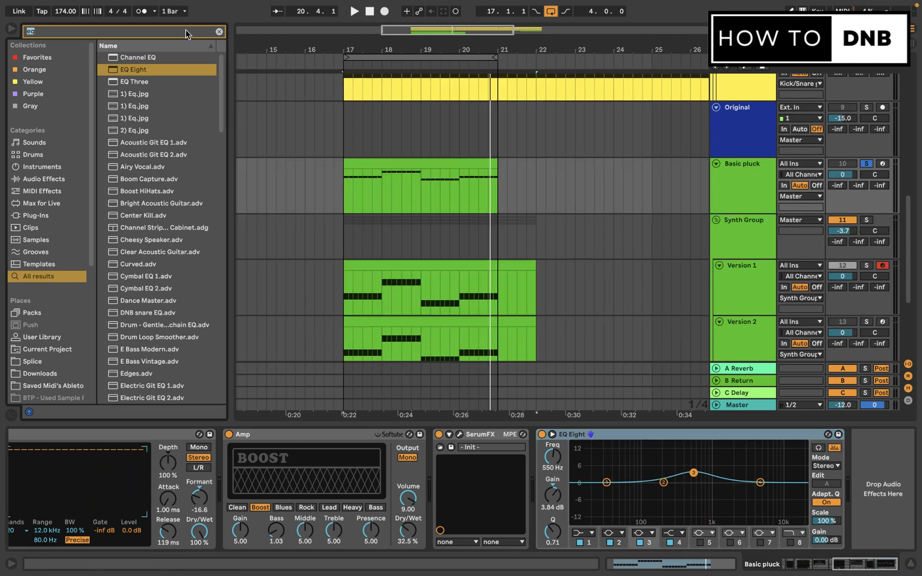
type("formant")
double_click(167, 216)
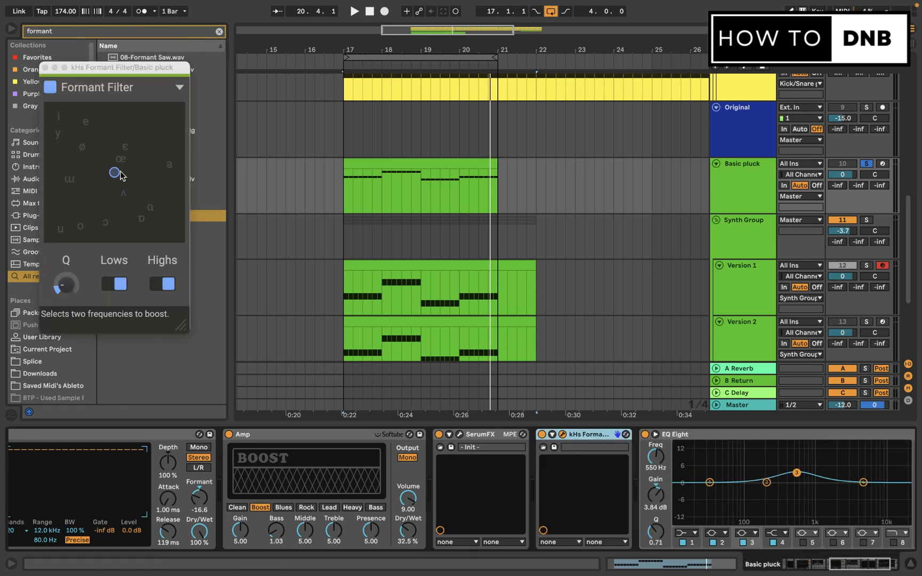
- Move the Formant Filter's vowel point to the far edge between y and ɯ while auditioning the loop
key("space")
left_click_drag(119, 176, 57, 162)
key("space")
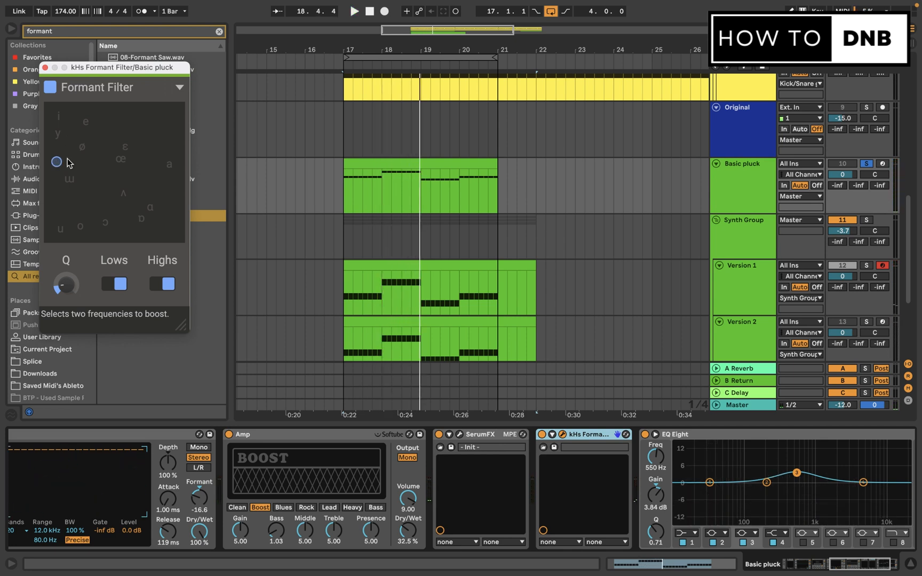
key("space")
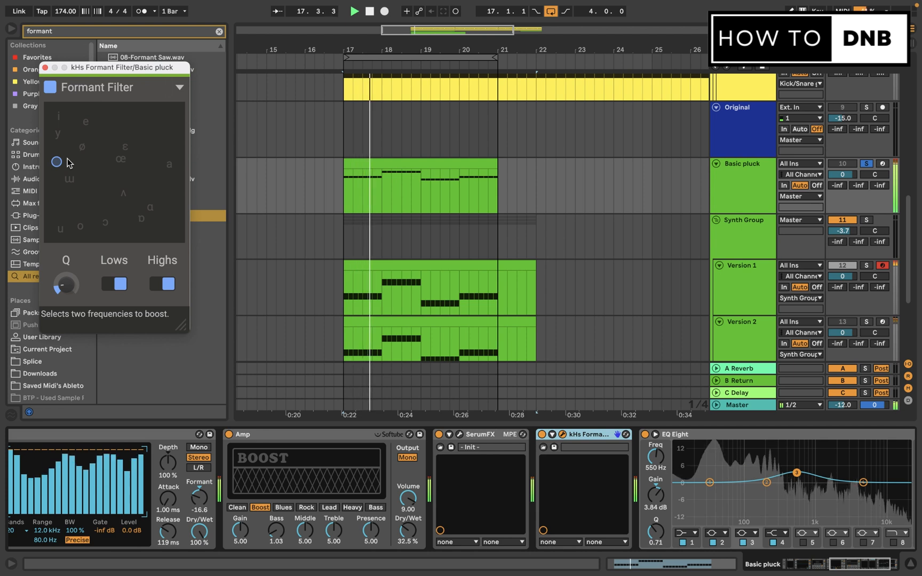
- Compare the Formant Filter with Lows and Highs switched off and back on, and adjust its Q during playback
left_click(118, 285)
left_click(118, 285)
left_click(163, 284)
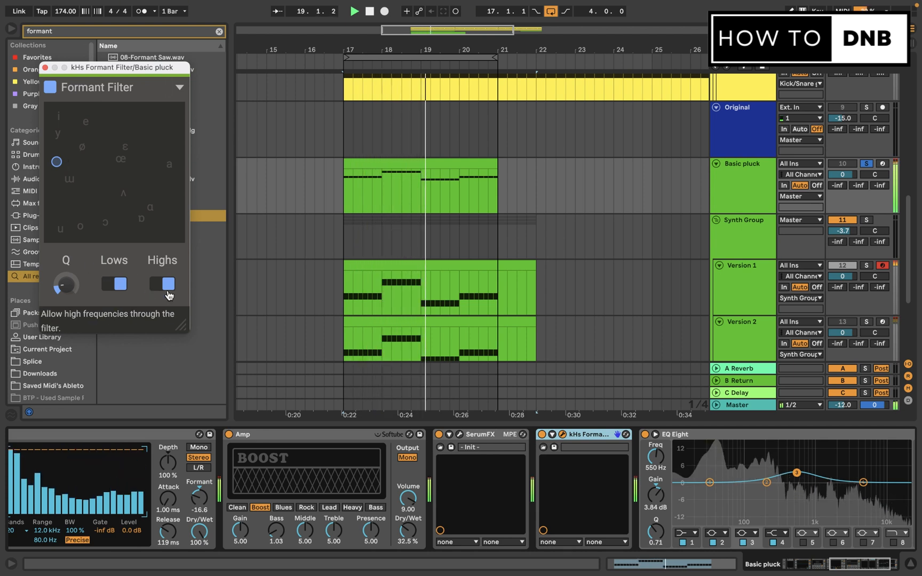
left_click(163, 284)
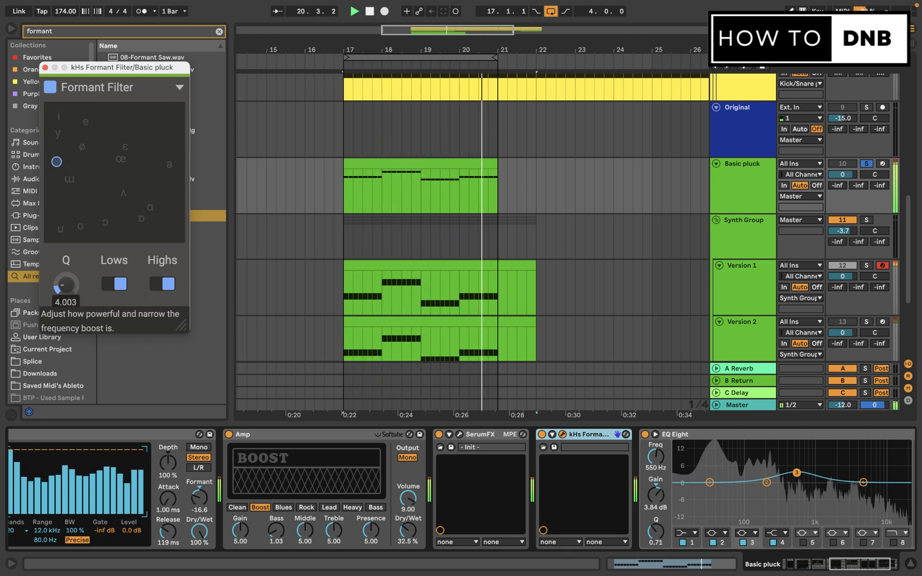
mouse_move(63, 287)
left_mouse_down()
mouse_move(63, 279)
mouse_move(62, 301)
left_mouse_up()
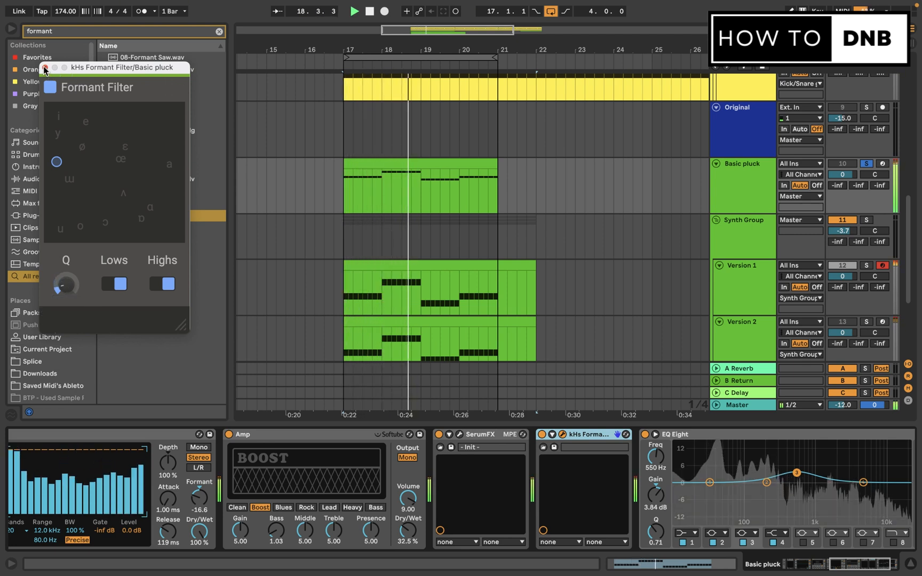
key("space")
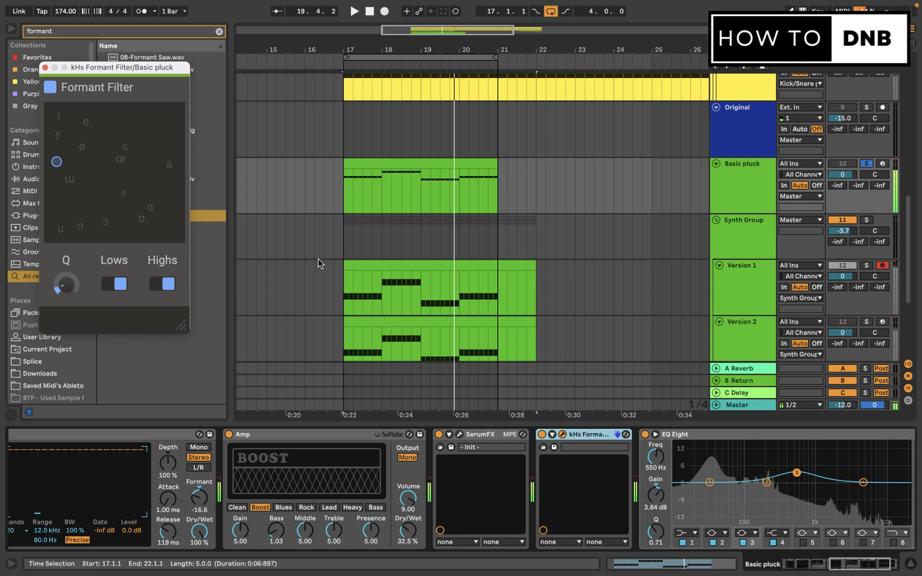
- Reopen SerumFX and shape its Combs filter on the oscillator page, adjusting cutoff, key tracking and drive during playback
scroll(319, 263, "right", 3)
scroll(358, 437, "right", 4)
left_click(357, 436)
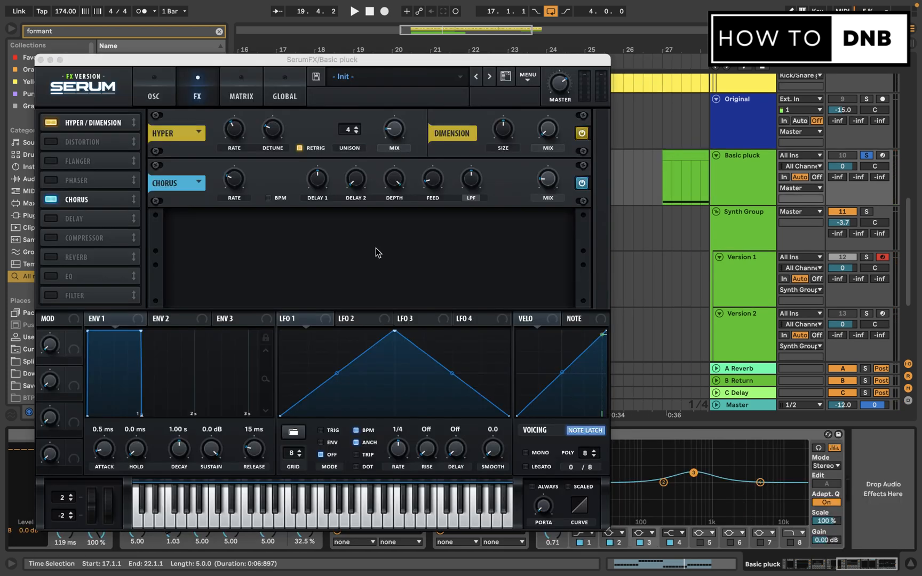
left_click(148, 84)
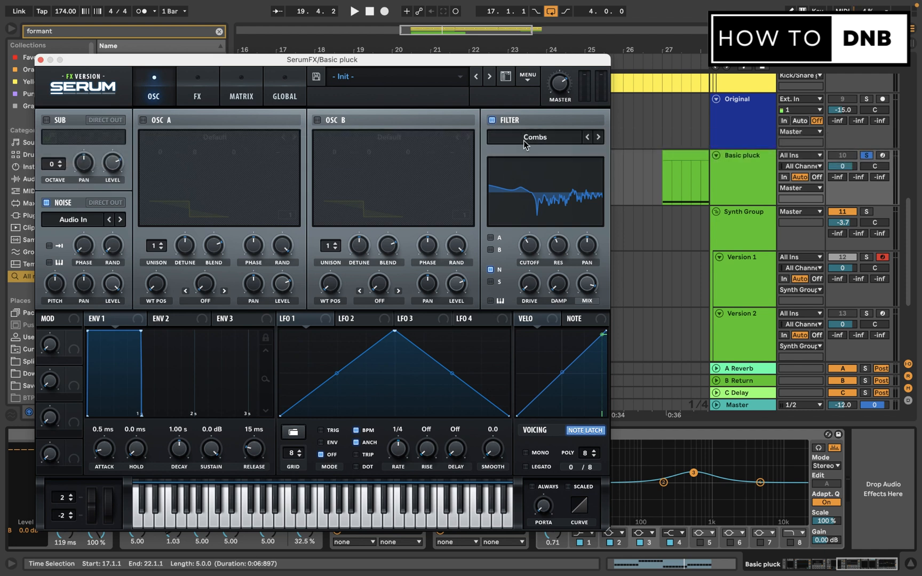
key("space")
left_click_drag(527, 250, 528, 281)
left_click(491, 300)
left_click_drag(526, 246, 526, 245)
left_click_drag(528, 290, 533, 260)
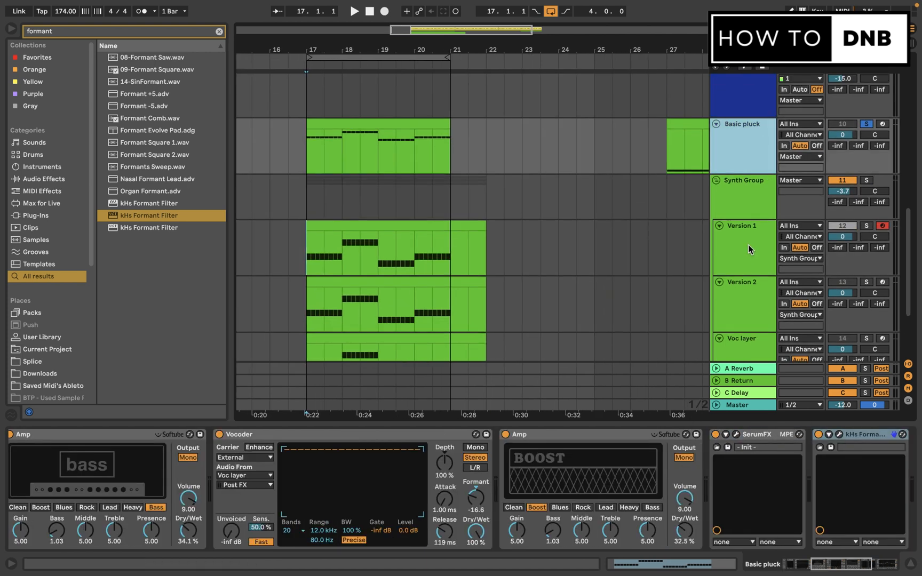
- Solo Version 1, Version 2 and Basic pluck in turn to compare the finished synths with the new pluck
left_click(734, 245)
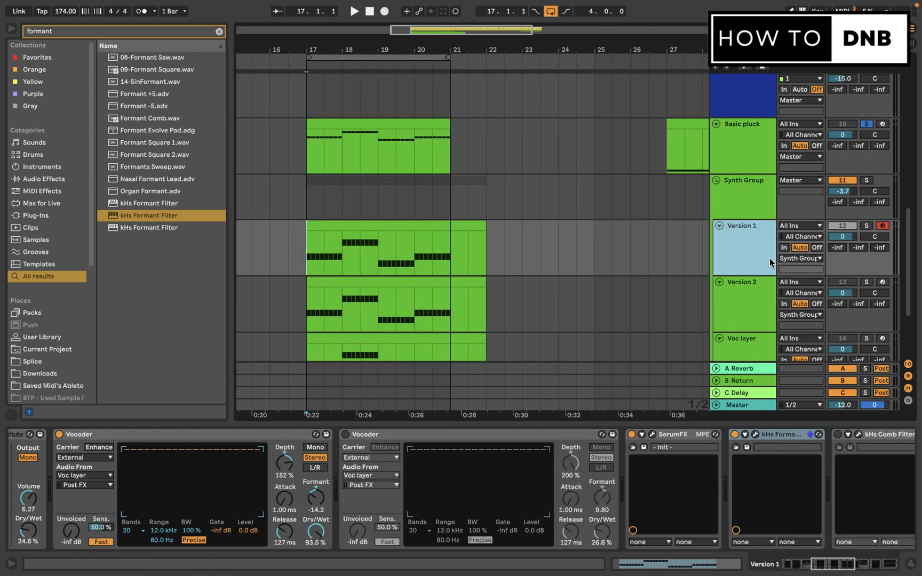
left_click(865, 227)
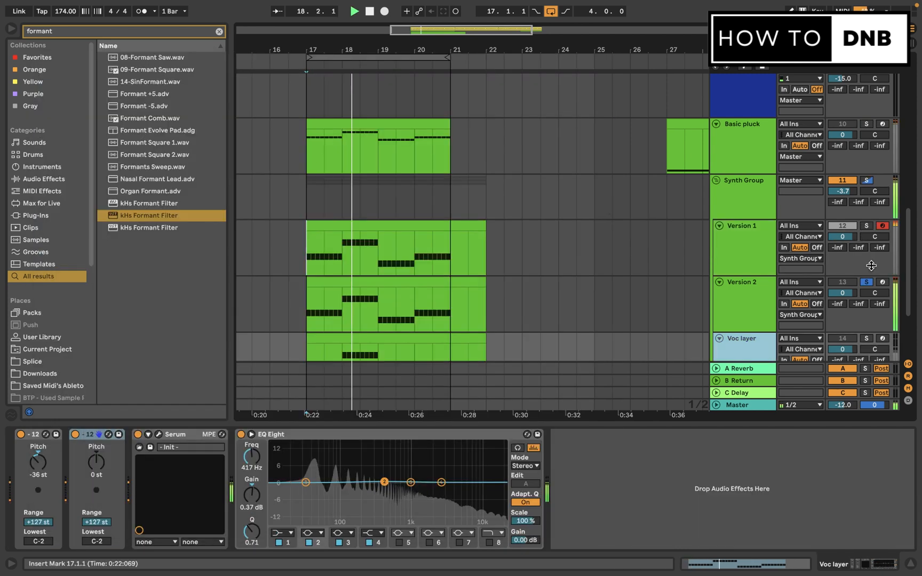
left_click(869, 227)
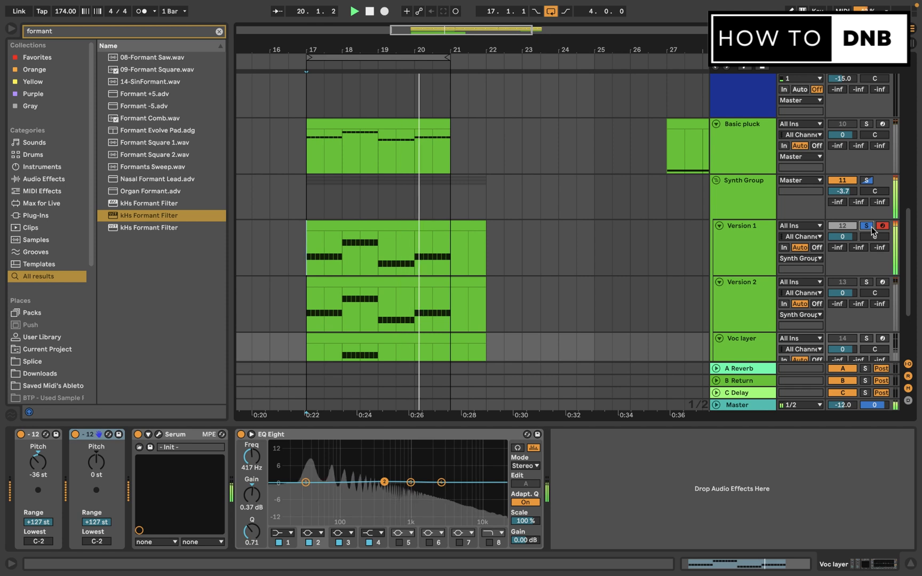
left_click(865, 125)
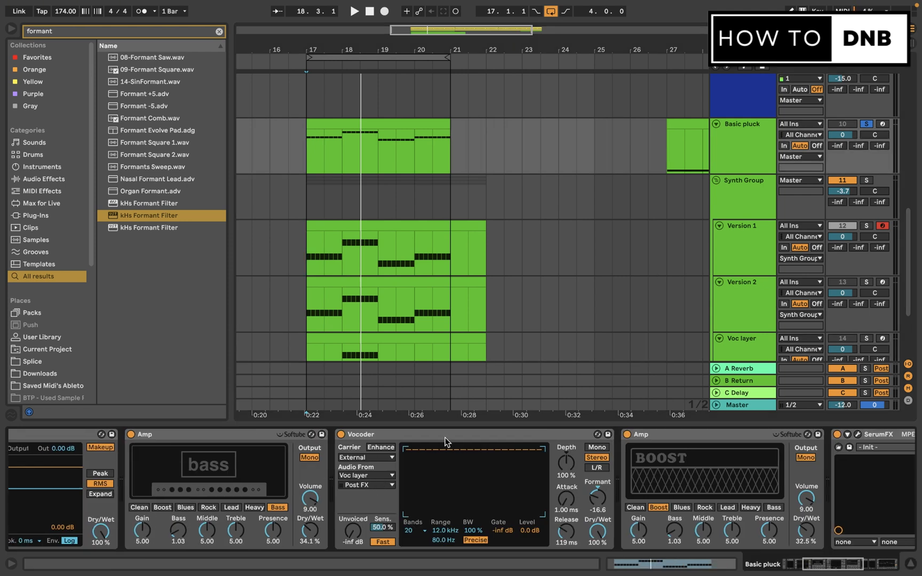
- Duplicate the Vocoder on Basic pluck, setting the copy's Formant to 18.4 and Dry/Wet to 22.5%
left_click(445, 437)
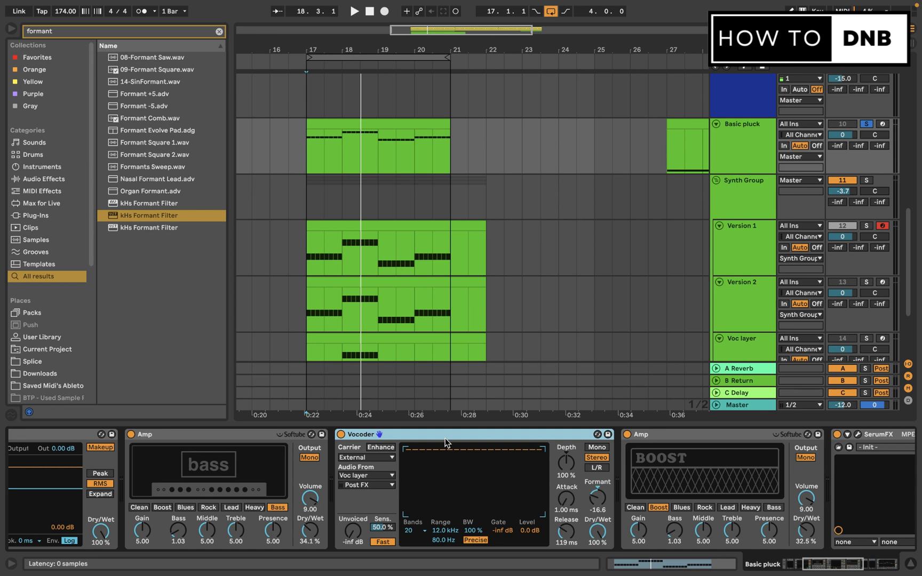
key("ctrl+d")
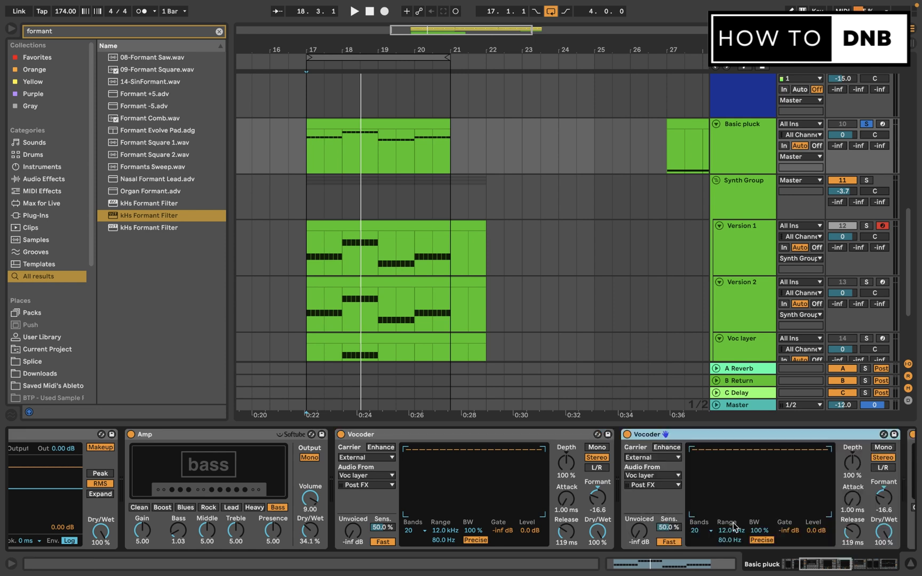
left_click_drag(817, 498, 817, 470)
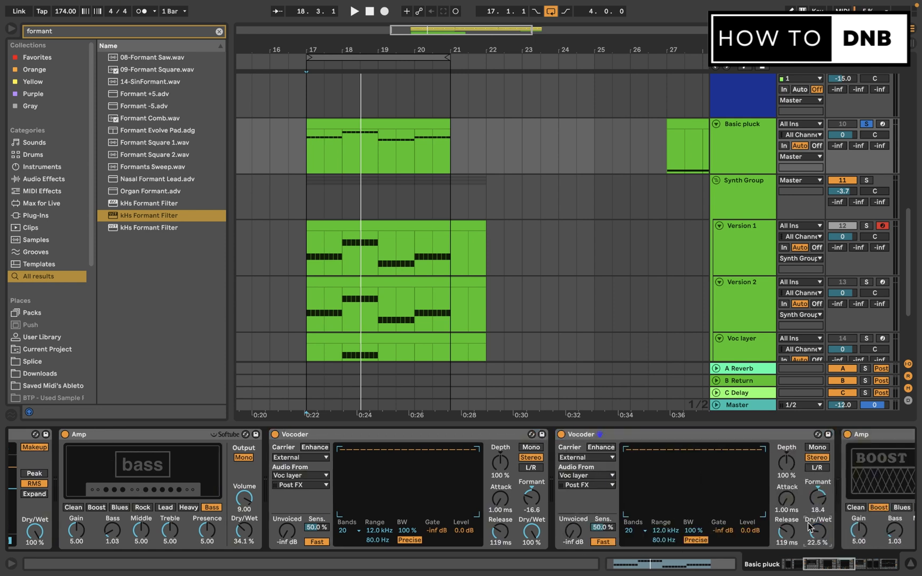
scroll(669, 474, "right", 5)
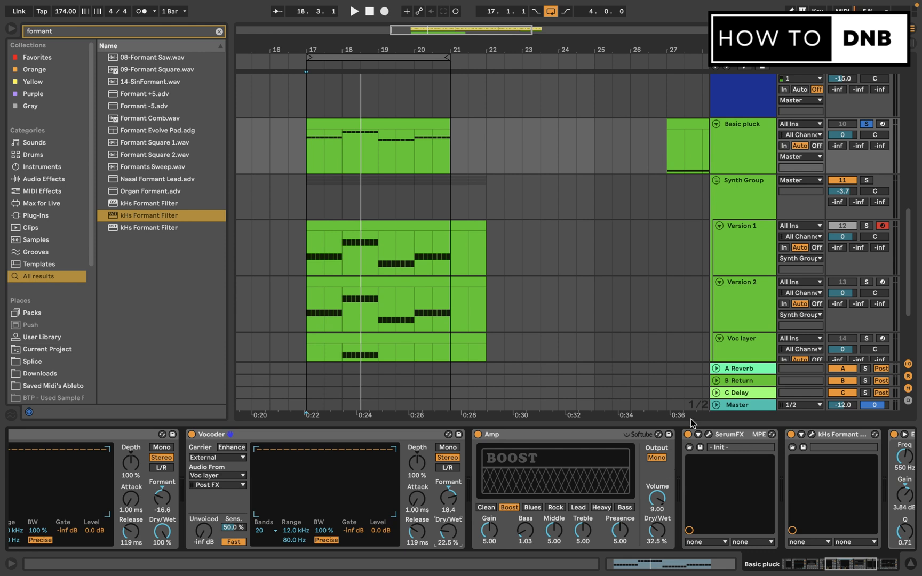
left_click(454, 201)
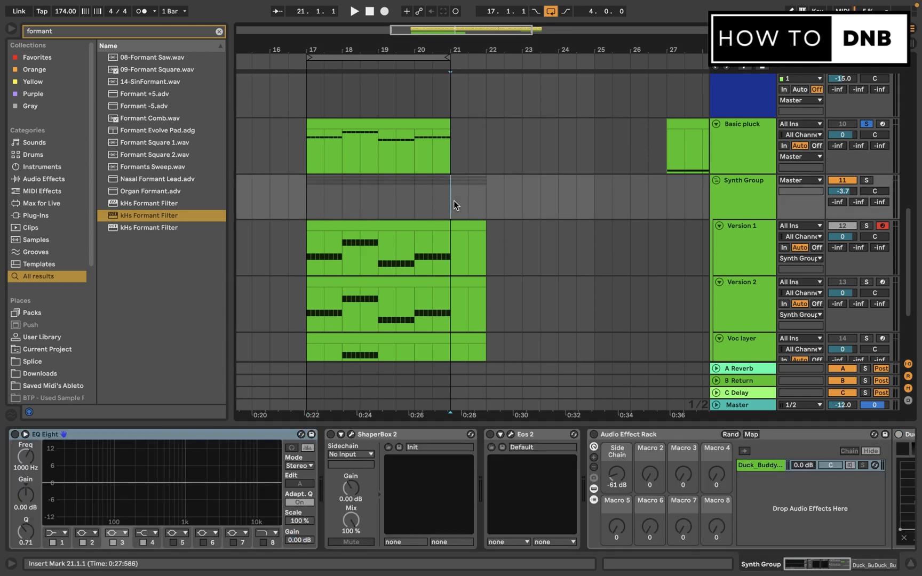